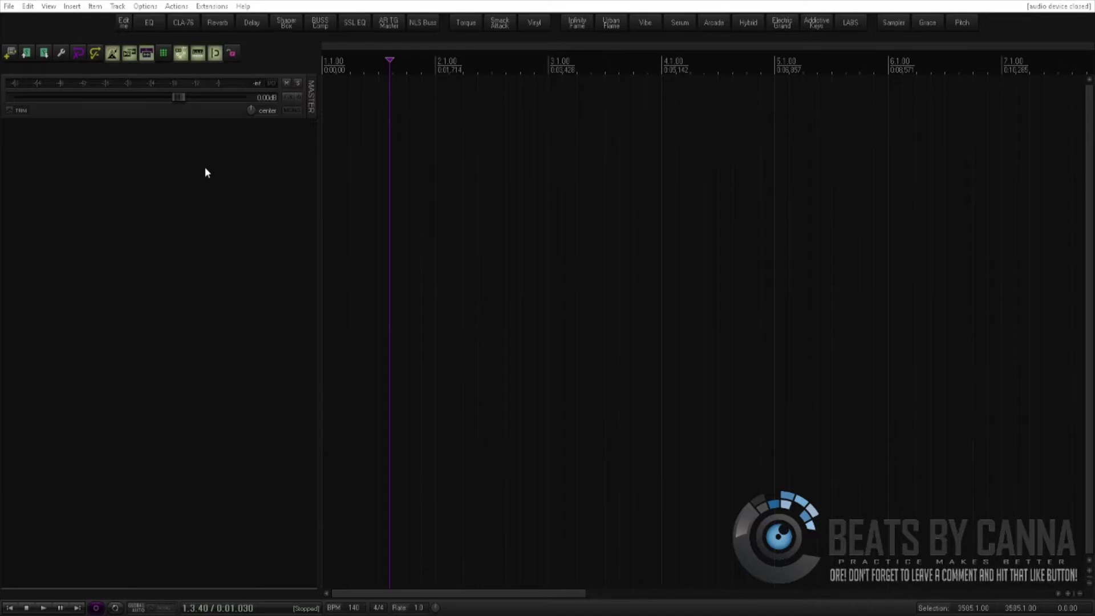
# Open the recent project 7.5.2020.rpp.
pyautogui.click(9, 7)
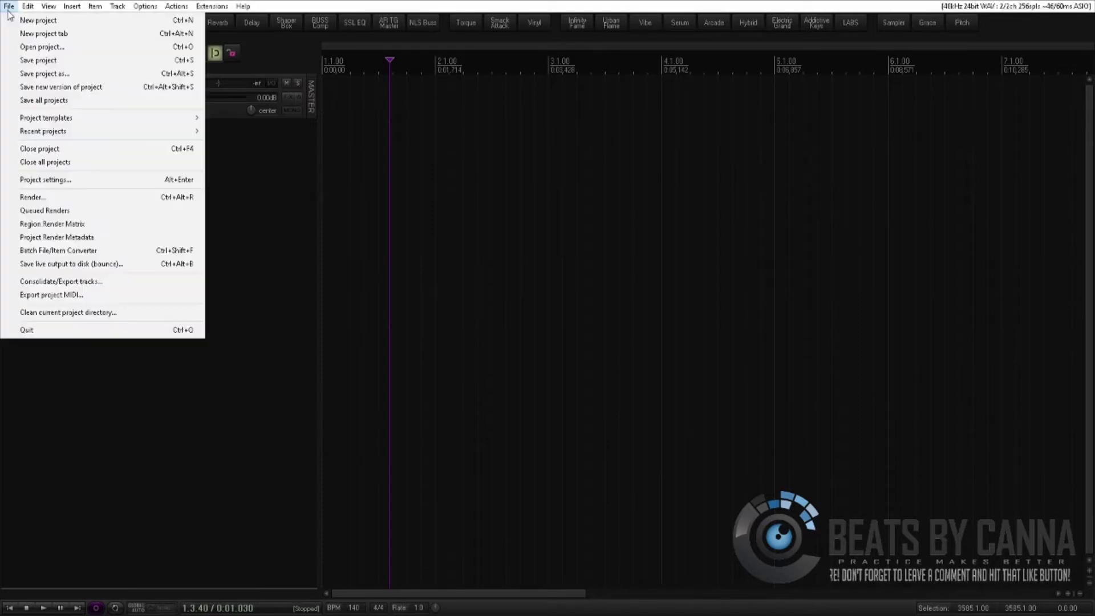
pyautogui.moveTo(97, 129)
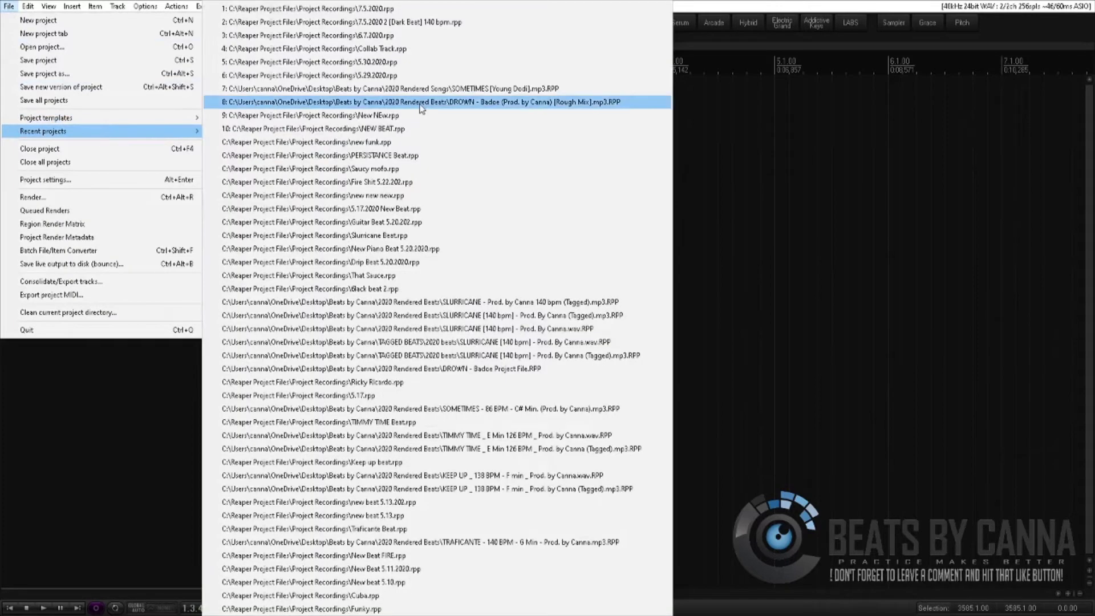
pyautogui.click(396, 9)
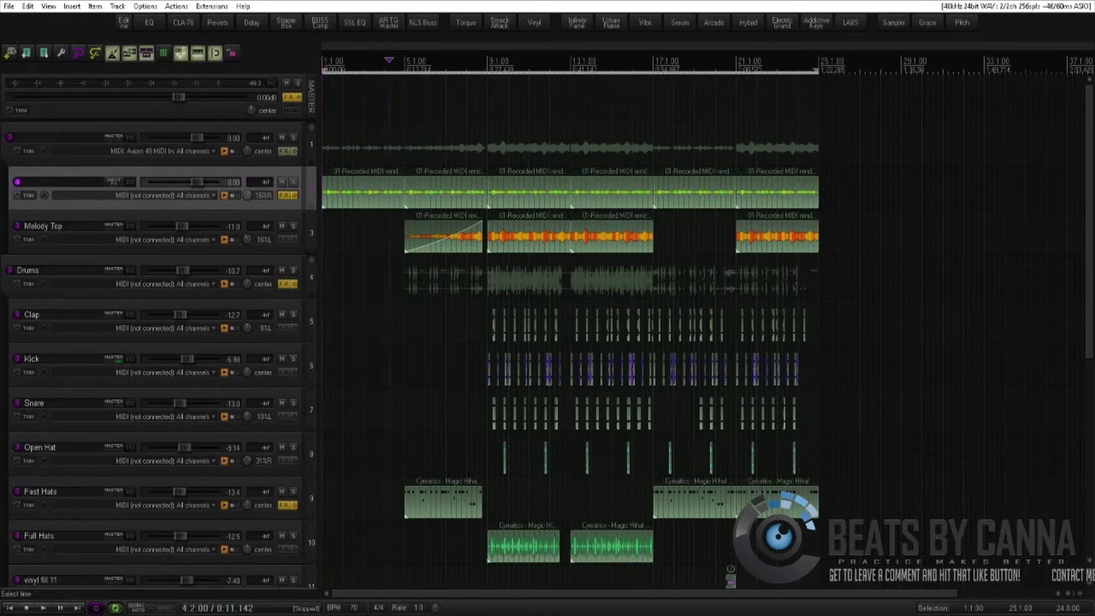
# Play the beat through to the lower tracks, select the first clip on the 808 track, and stop playback.
pyautogui.press('space')
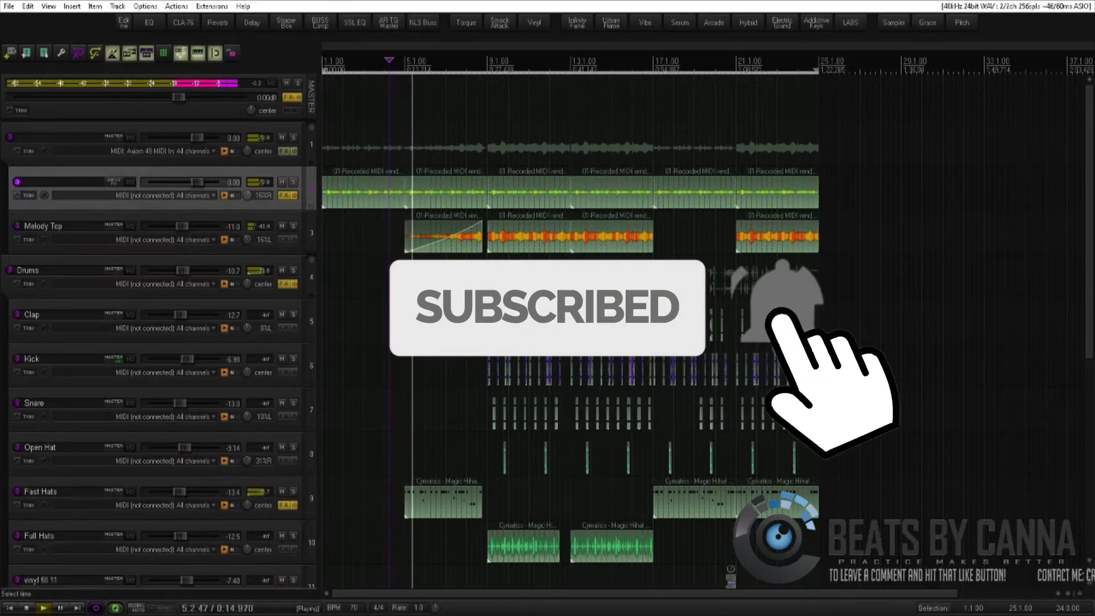
pyautogui.scroll(-6, 570, 330)
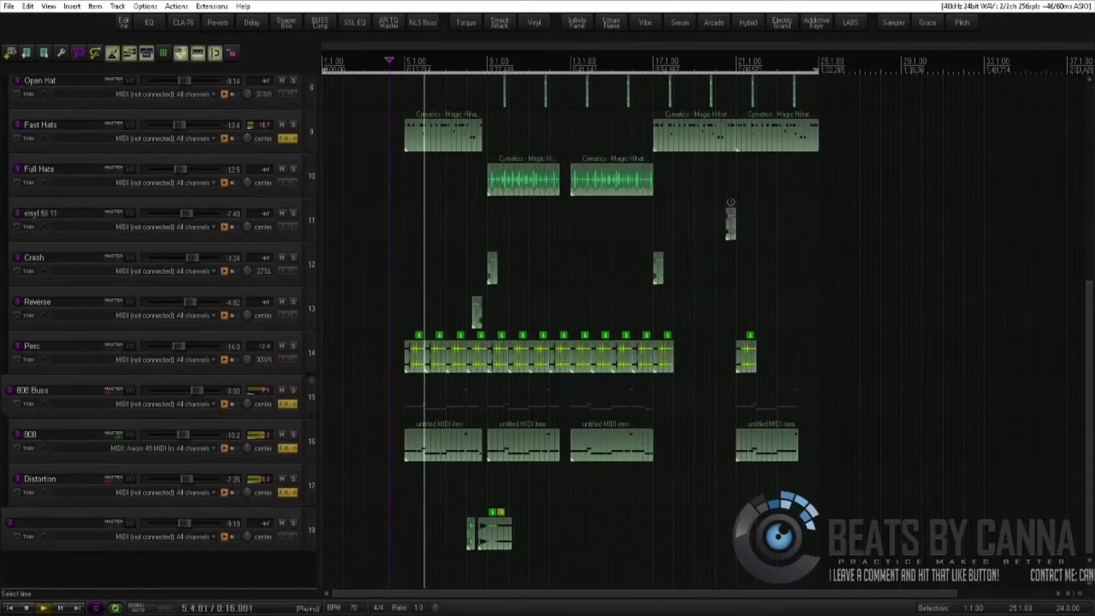
pyautogui.click(444, 448)
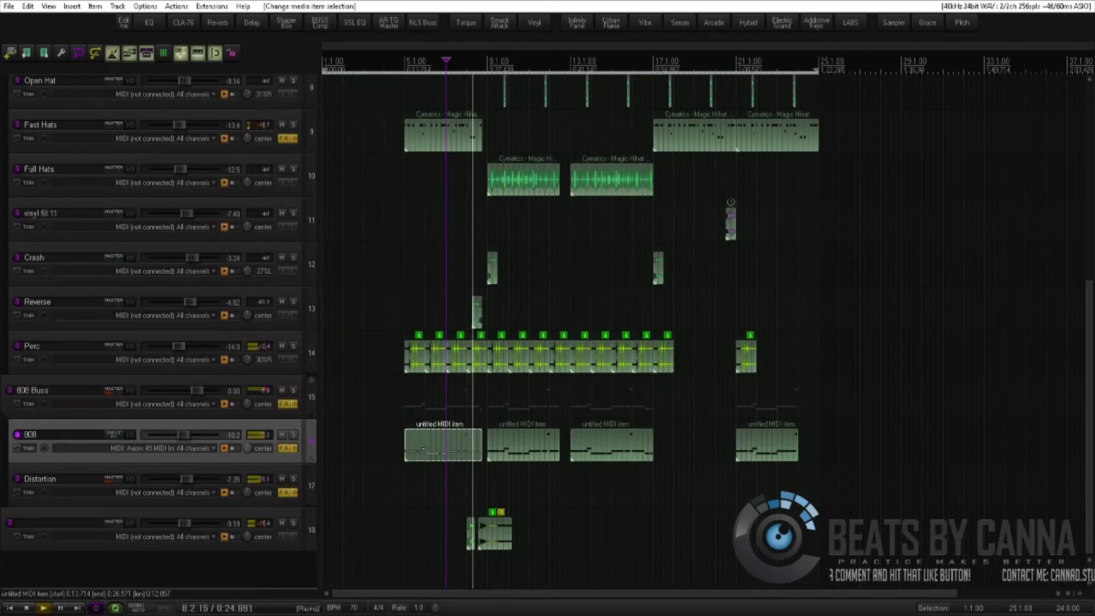
pyautogui.click(25, 608)
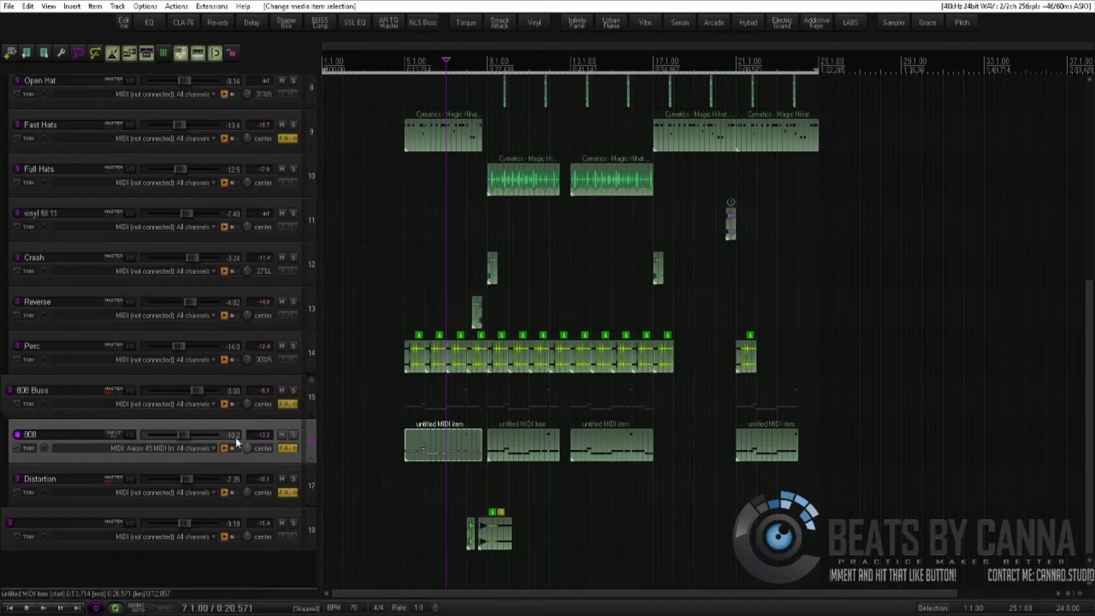
# Solo the 808 Buss track and play the soloed 808 from around bar 7.
pyautogui.click(293, 391)
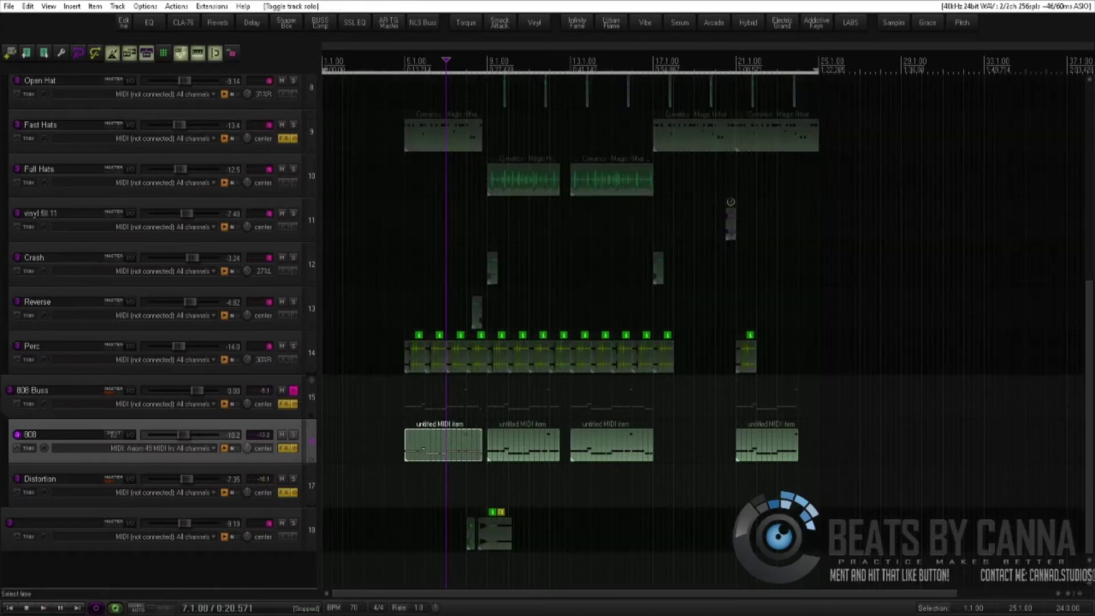
pyautogui.click(154, 400)
pyautogui.press('space')
pyautogui.press('+')
pyautogui.press('+')
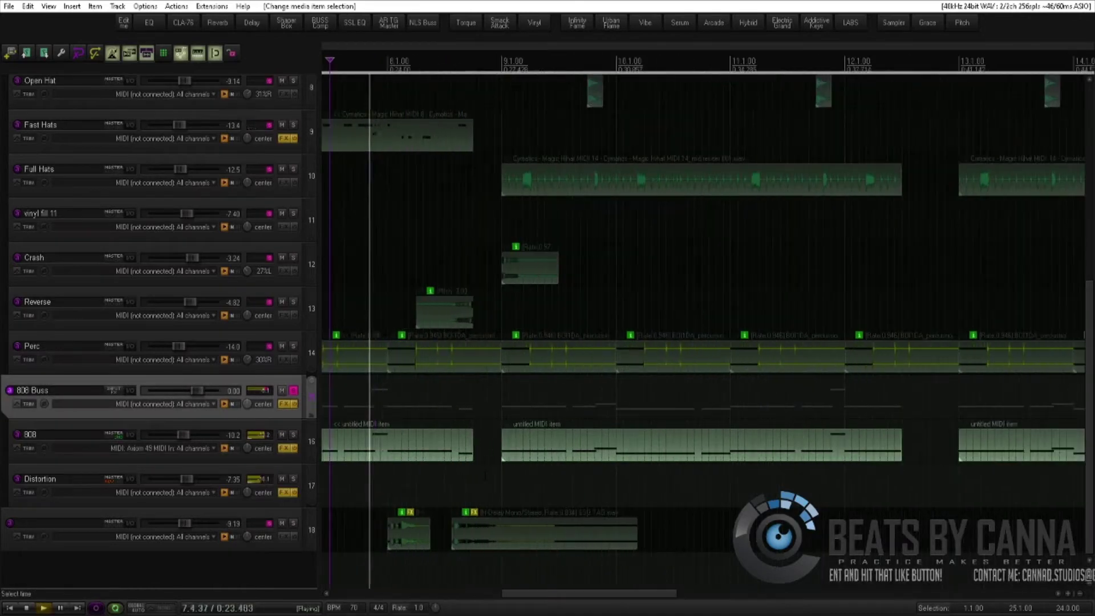
pyautogui.press('-')
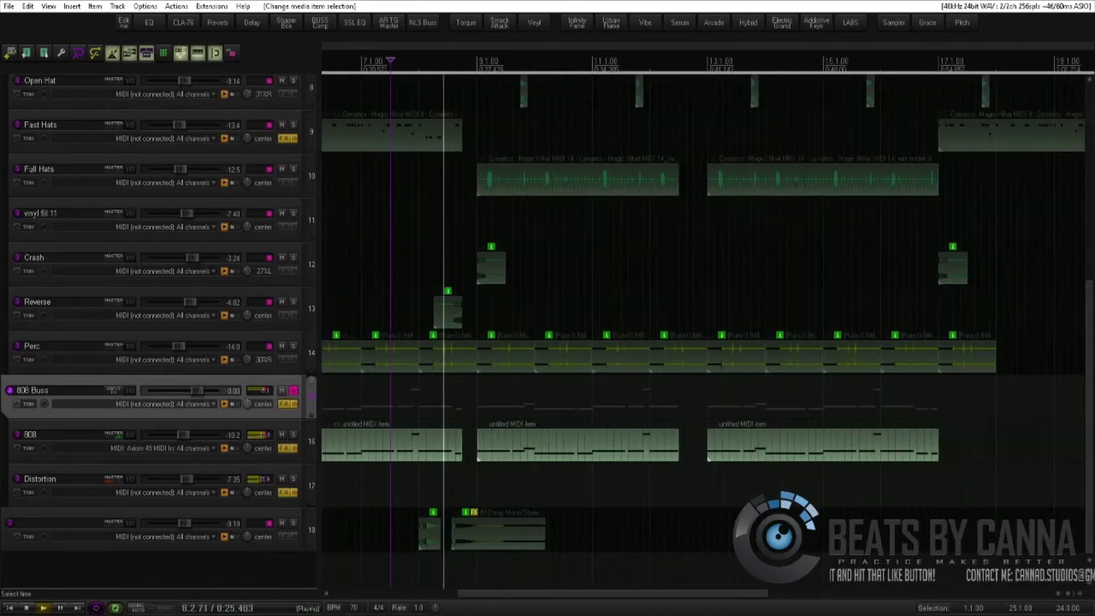
# Open the 808 track's ReaSamplOmatic5000 sampler, stop playback, and move the effect window clear of the first 808 clip.
pyautogui.click(288, 448)
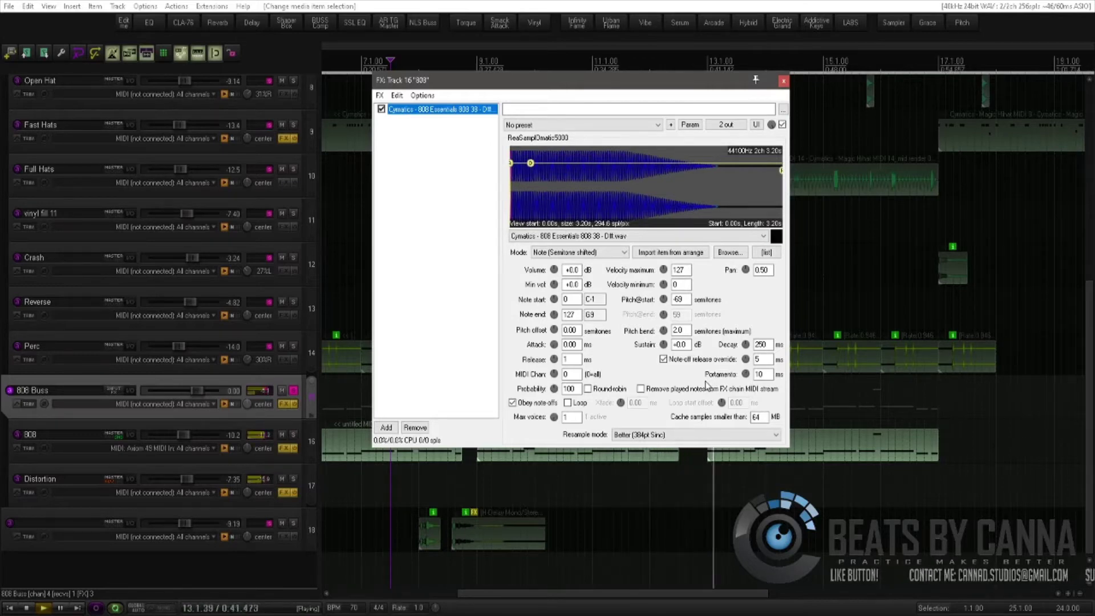
pyautogui.click(27, 608)
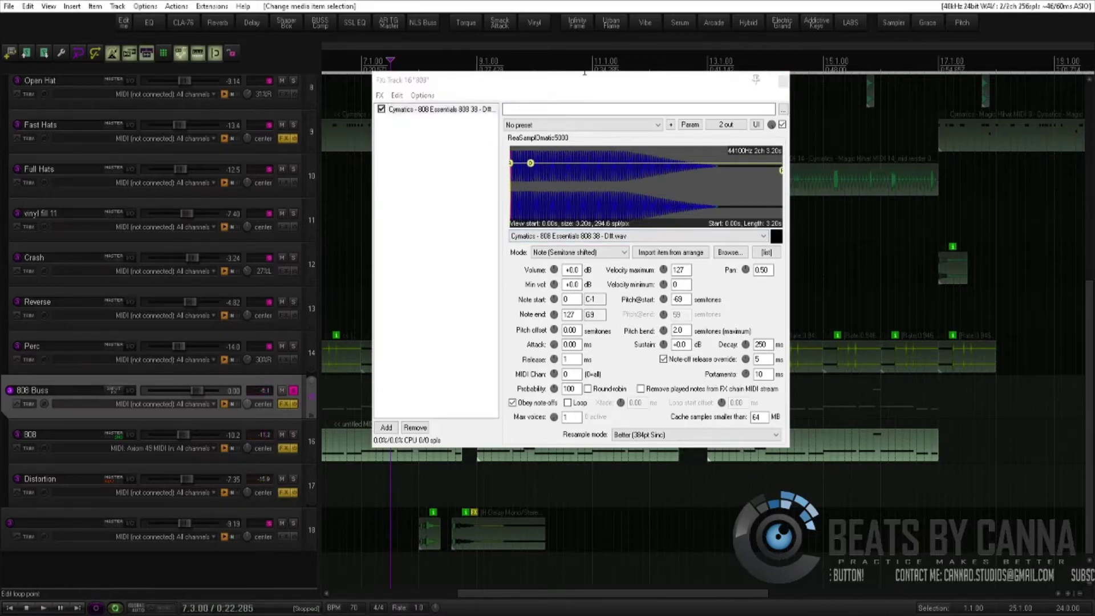
pyautogui.moveTo(591, 85); pyautogui.dragTo(677, 78)
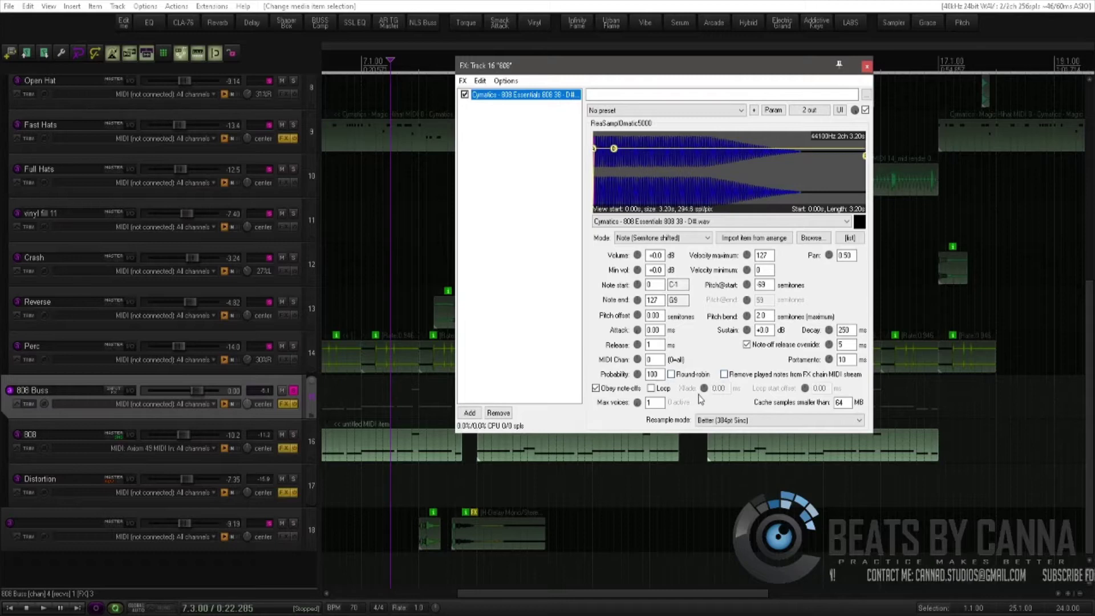
# View the first 808 clip's notes in the MIDI editor and audition the passage leading into bar 8.
pyautogui.doubleClick(403, 446)
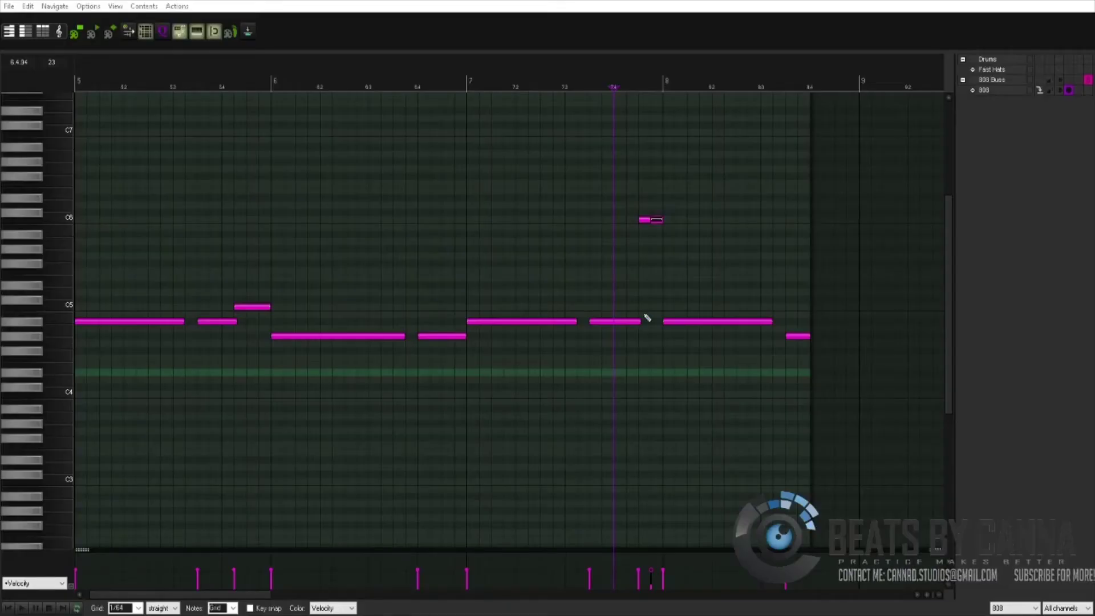
pyautogui.press('space')
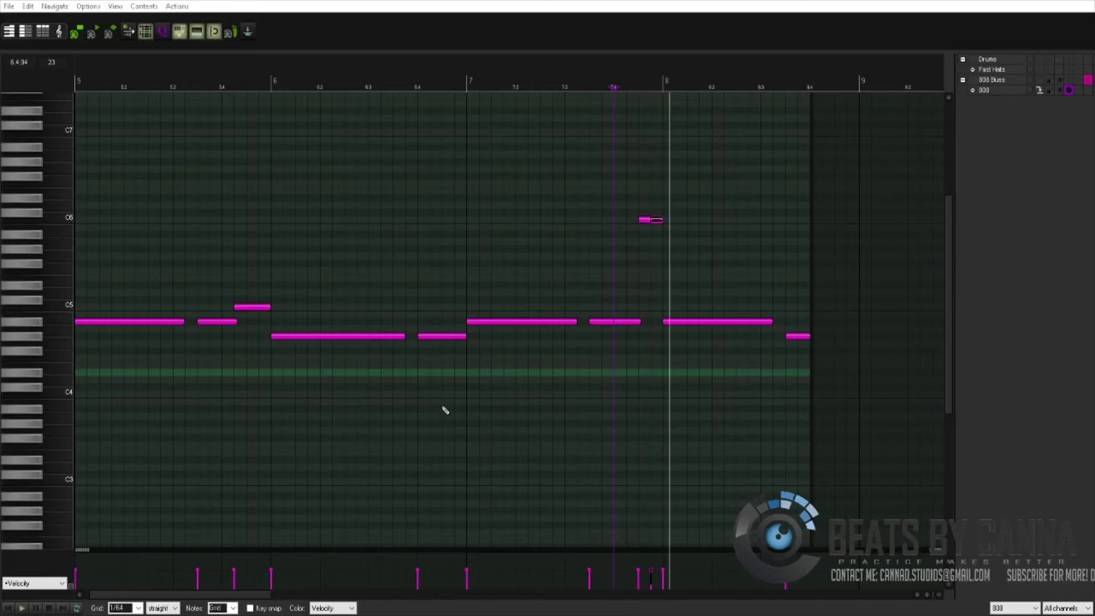
pyautogui.press('space')
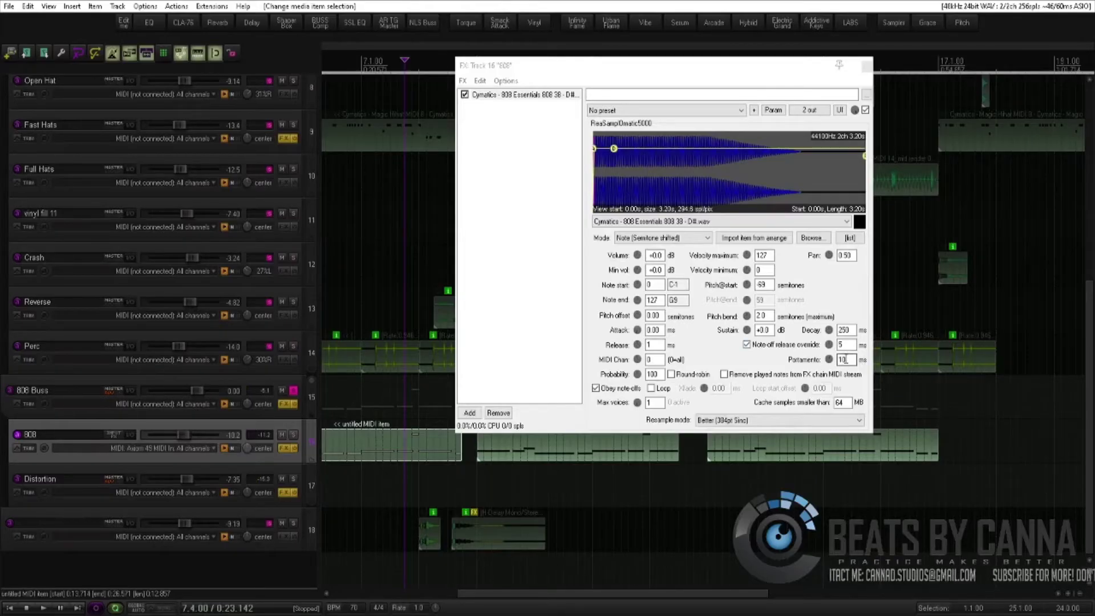
# Audition the 808 with its current portamento, set the sampler's portamento to 20 ms, and replay the passage before bar 8.
pyautogui.doubleClick(847, 360)
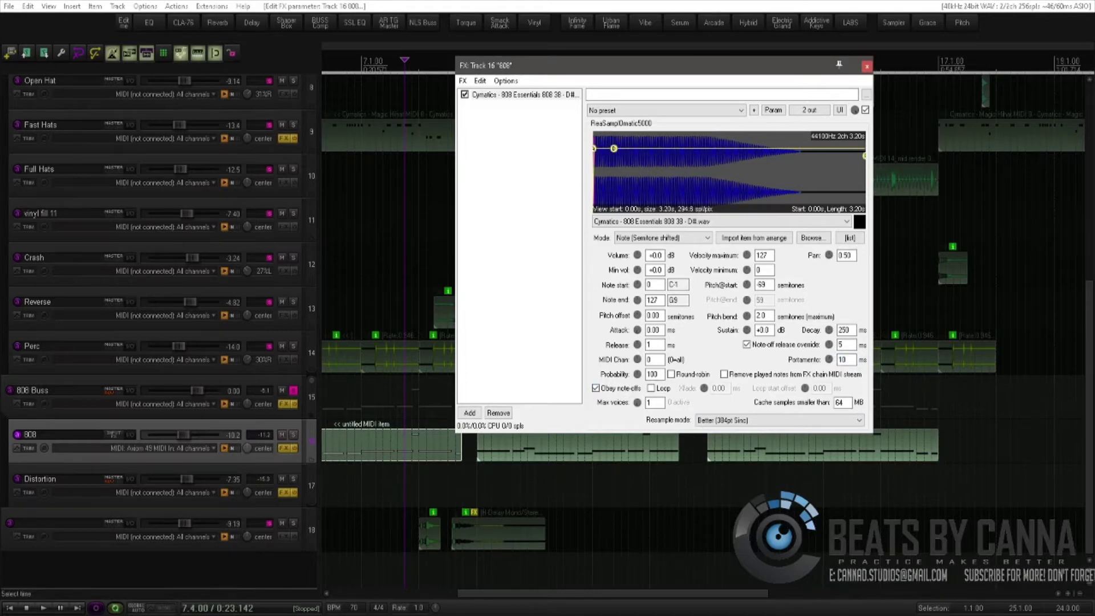
pyautogui.press('Up')
pyautogui.press('space')
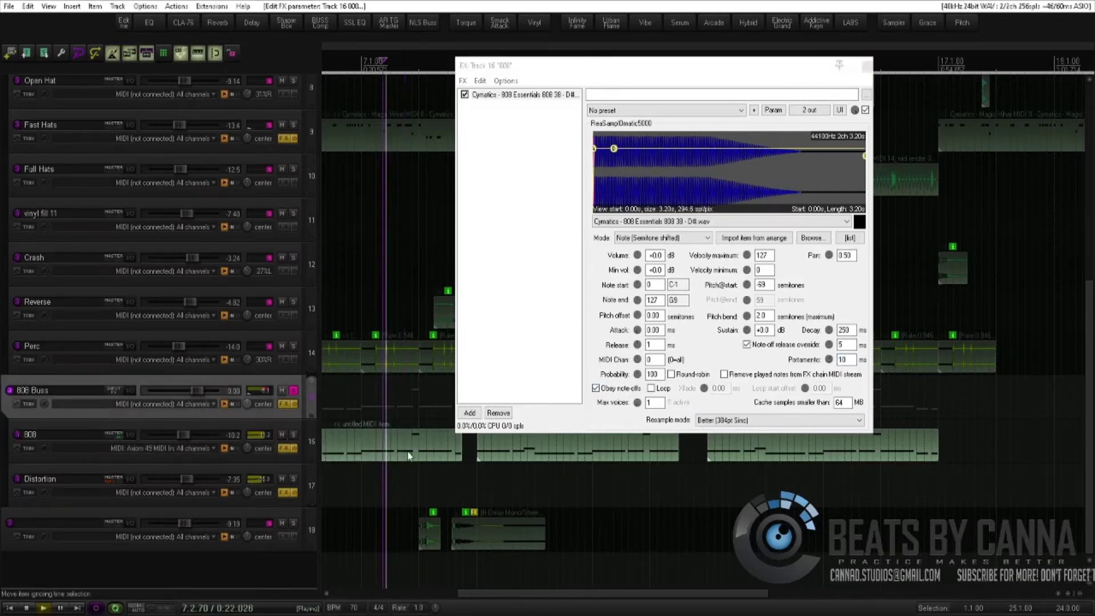
pyautogui.doubleClick(846, 359)
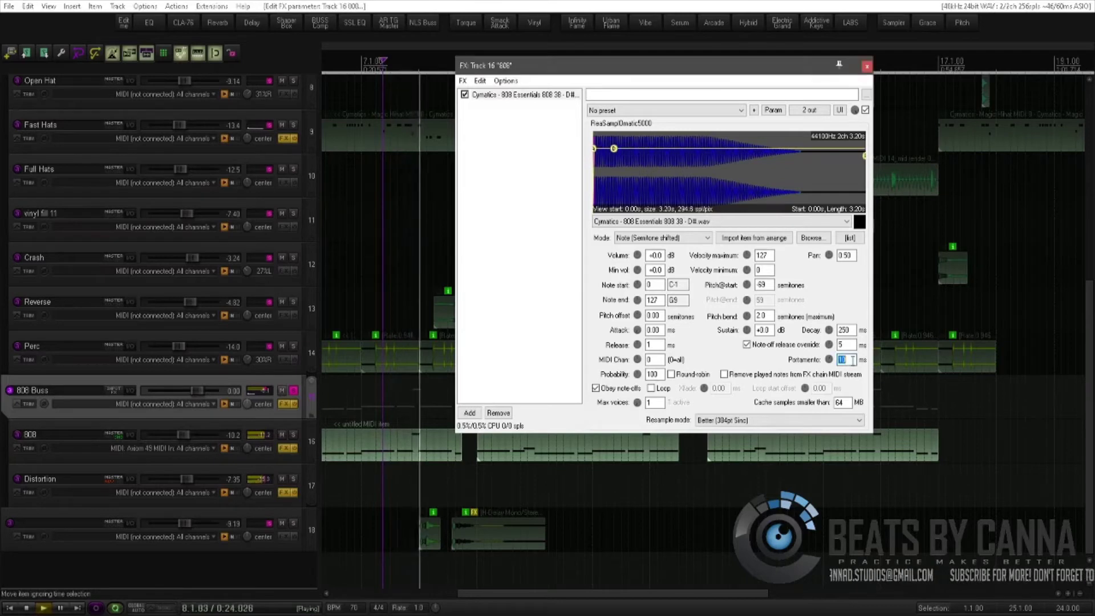
pyautogui.write('20')
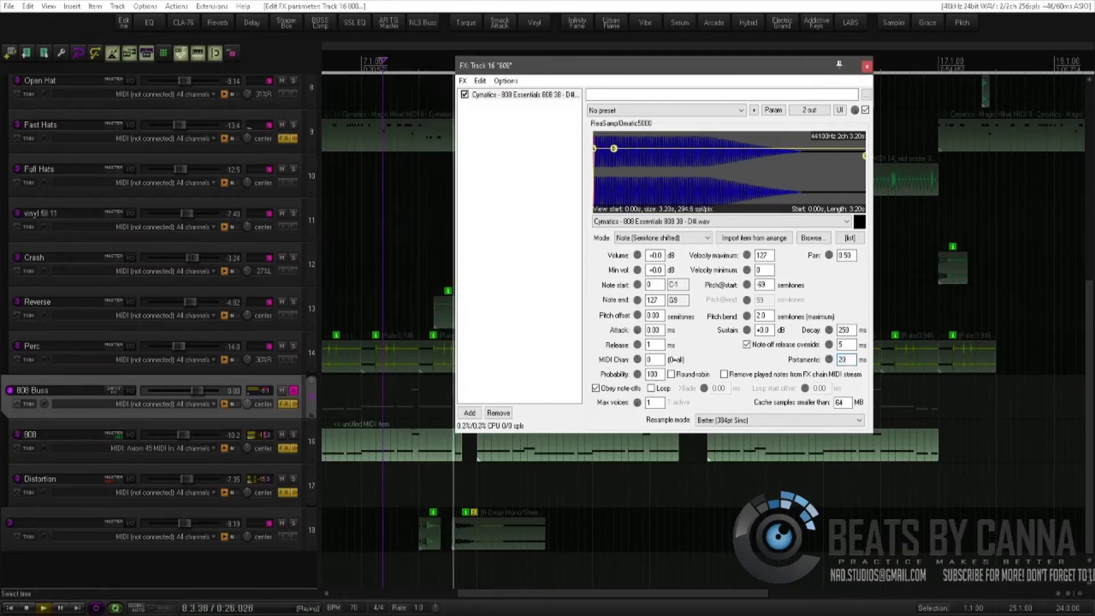
pyautogui.click(480, 460)
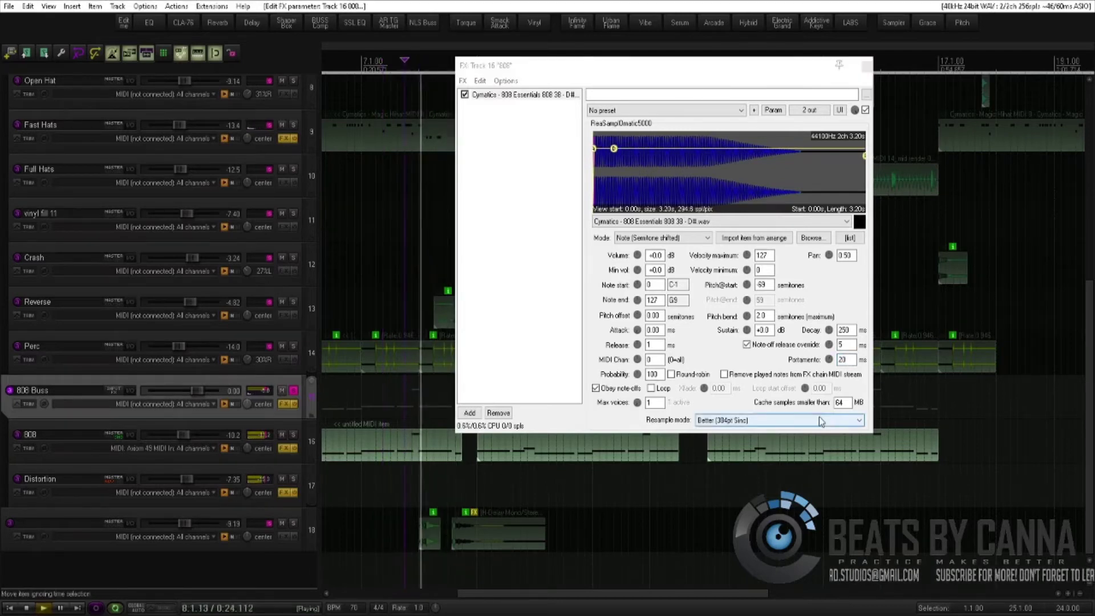
# Set the 808 sampler's portamento to 50 ms and replay the passage before bar 8.
pyautogui.doubleClick(847, 359)
pyautogui.write('50')
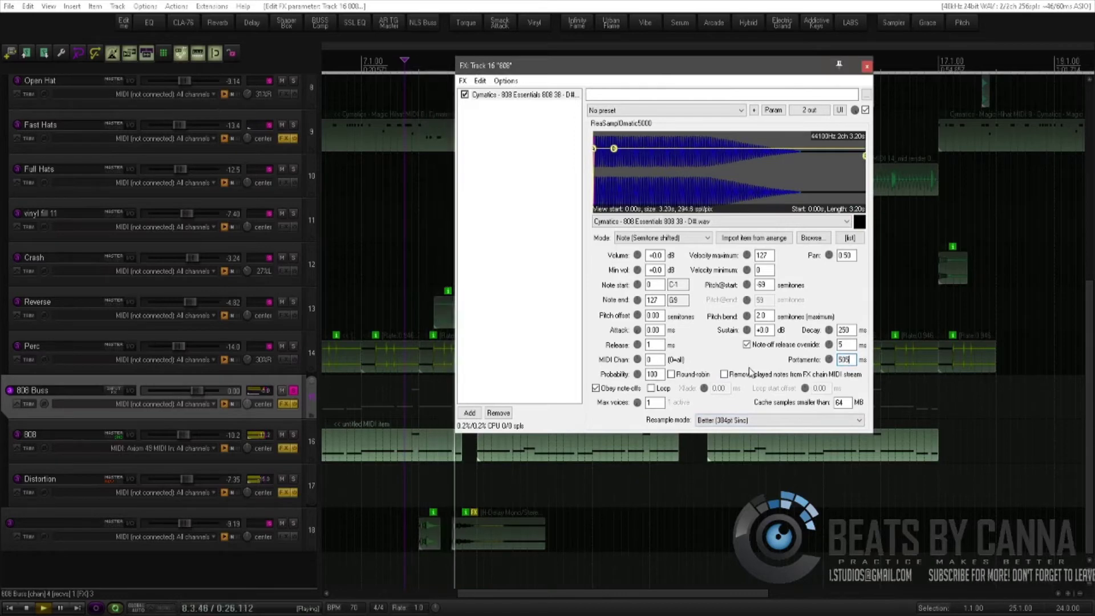
pyautogui.click(398, 485)
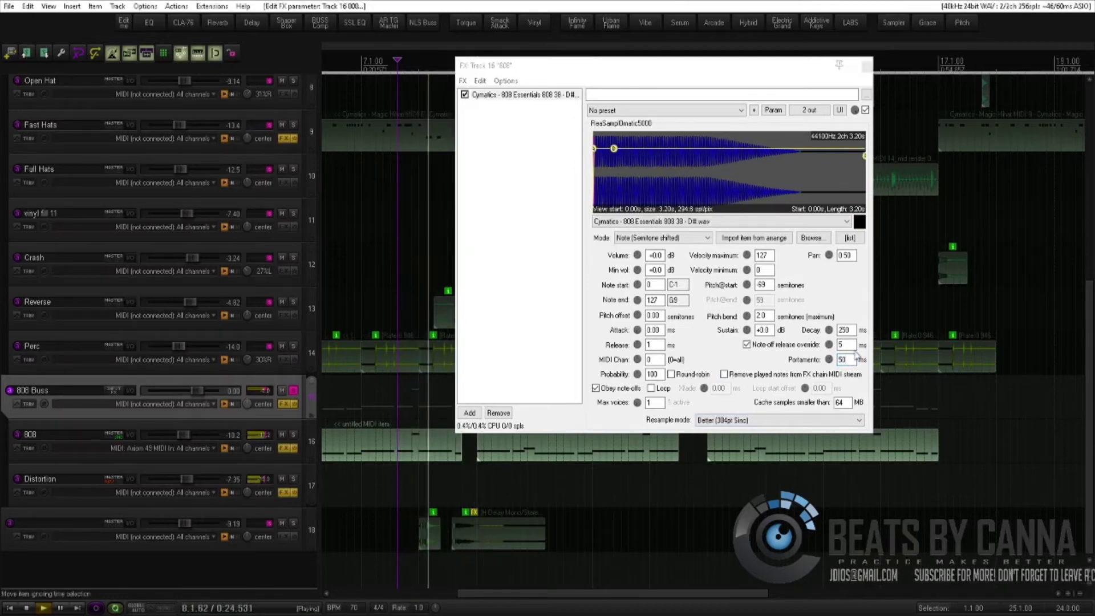
# Set the 808 sampler's portamento to 5 ms and replay the end of the first 808 clip.
pyautogui.doubleClick(846, 360)
pyautogui.write('5')
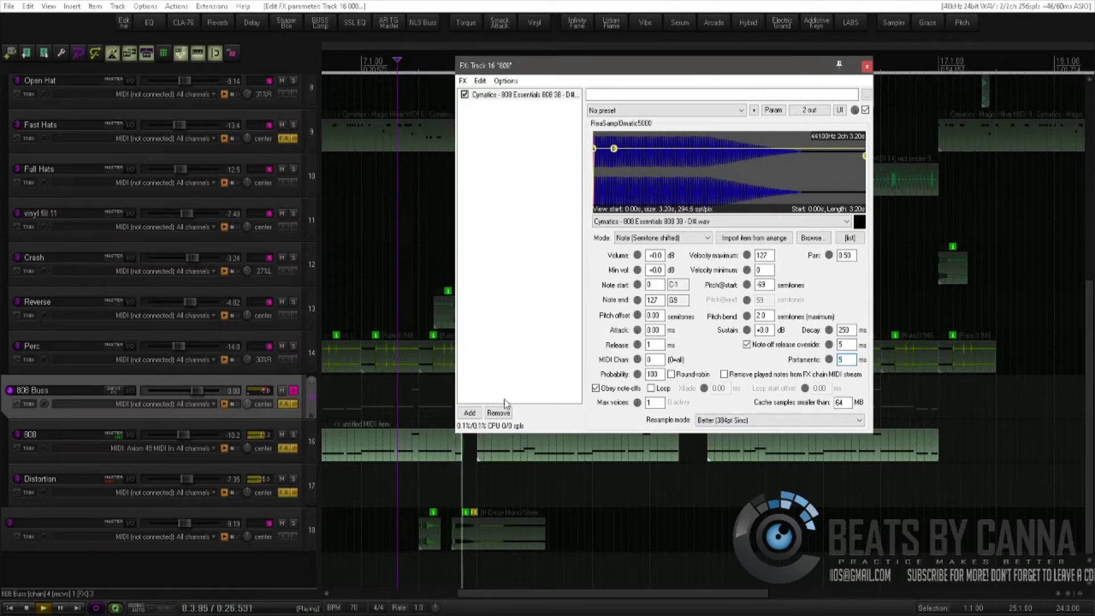
pyautogui.click(443, 463)
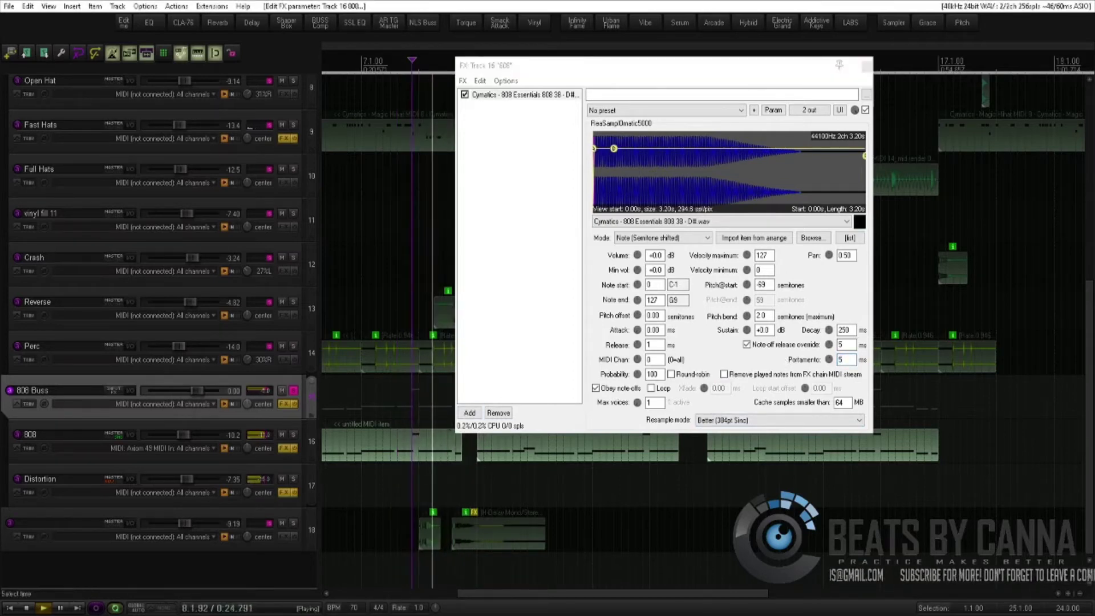
# Open the first 808 clip in the MIDI editor with playback stopped and try out a short D5 note in bar 8.
pyautogui.doubleClick(442, 460)
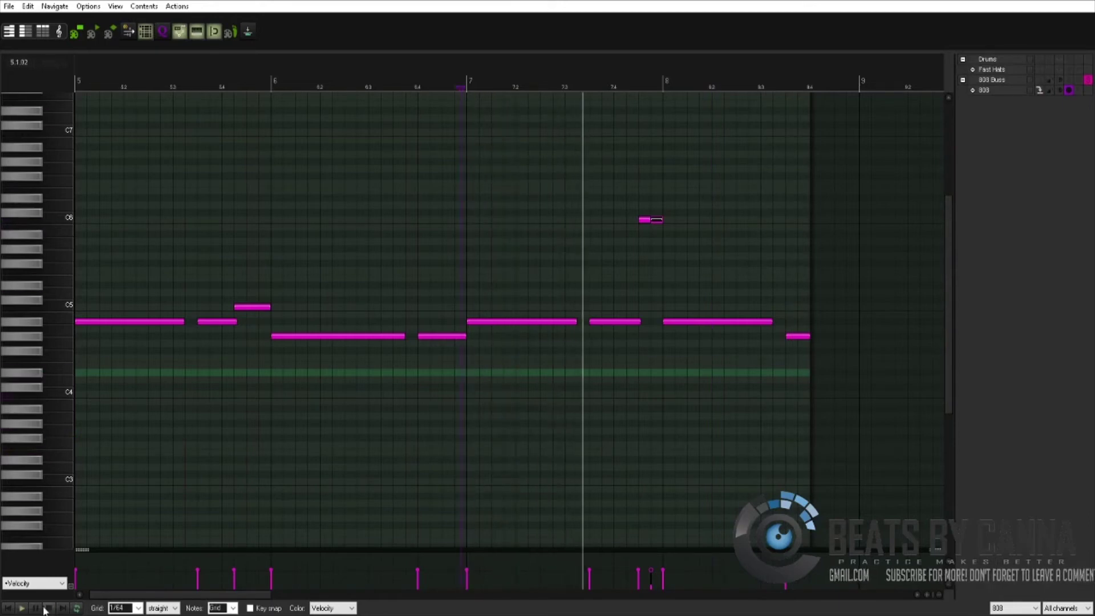
pyautogui.press('space')
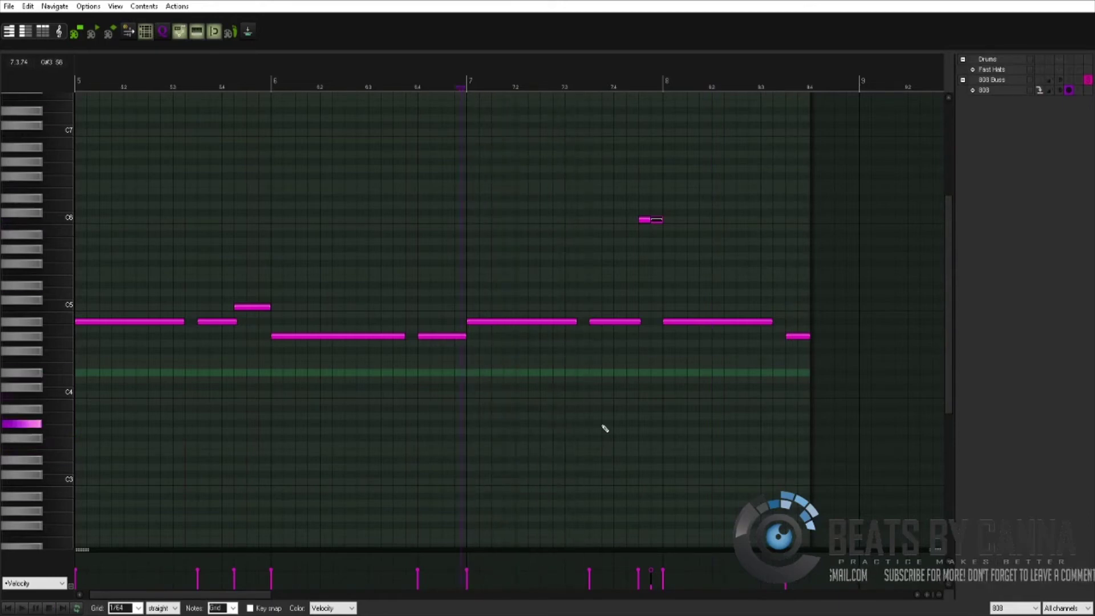
pyautogui.click(691, 298)
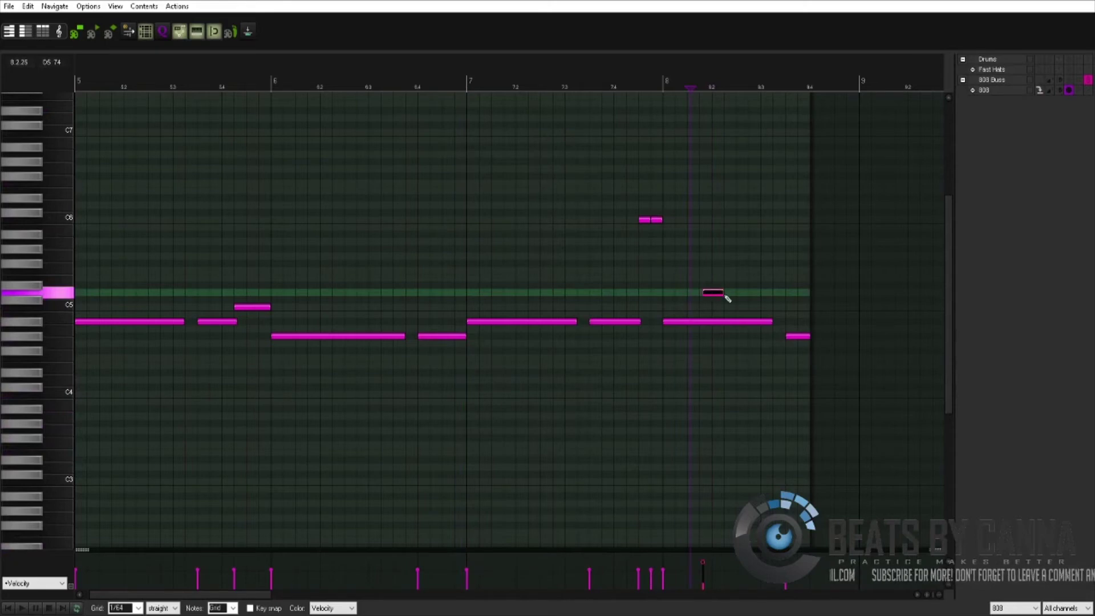
pyautogui.click(714, 294)
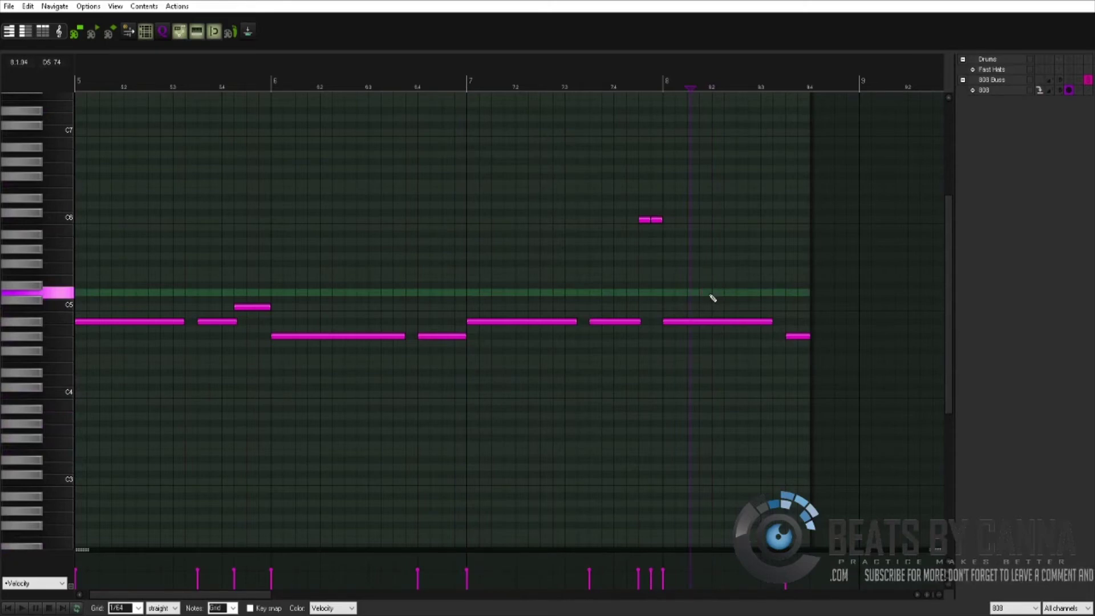
# Set the MIDI editor grid to 1/16 and add short notes at D5 and C#5 above the long note in bar 8.
pyautogui.click(137, 608)
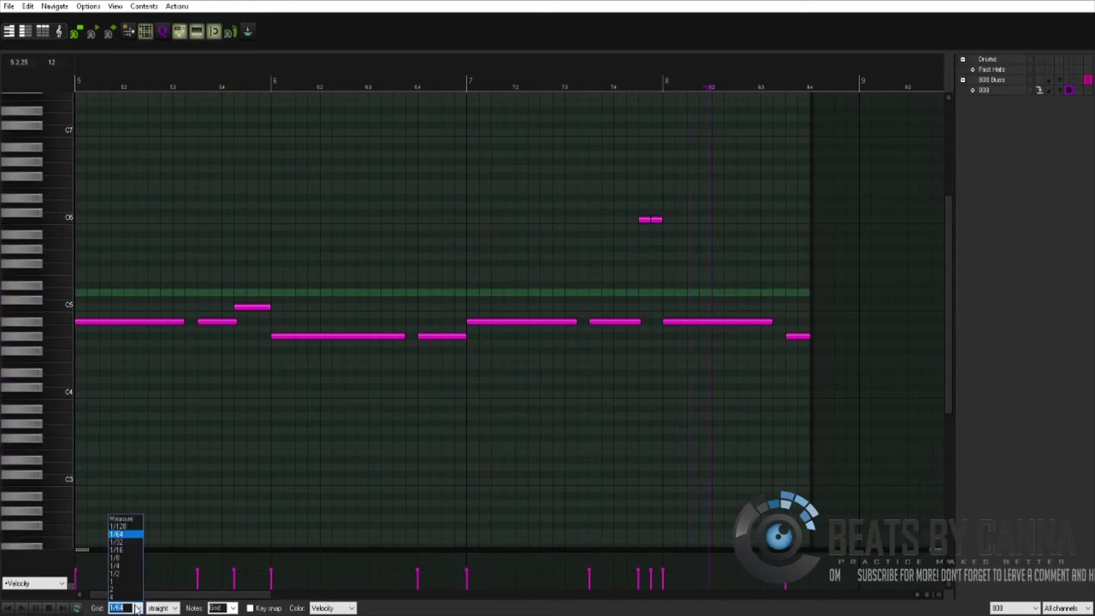
pyautogui.click(129, 558)
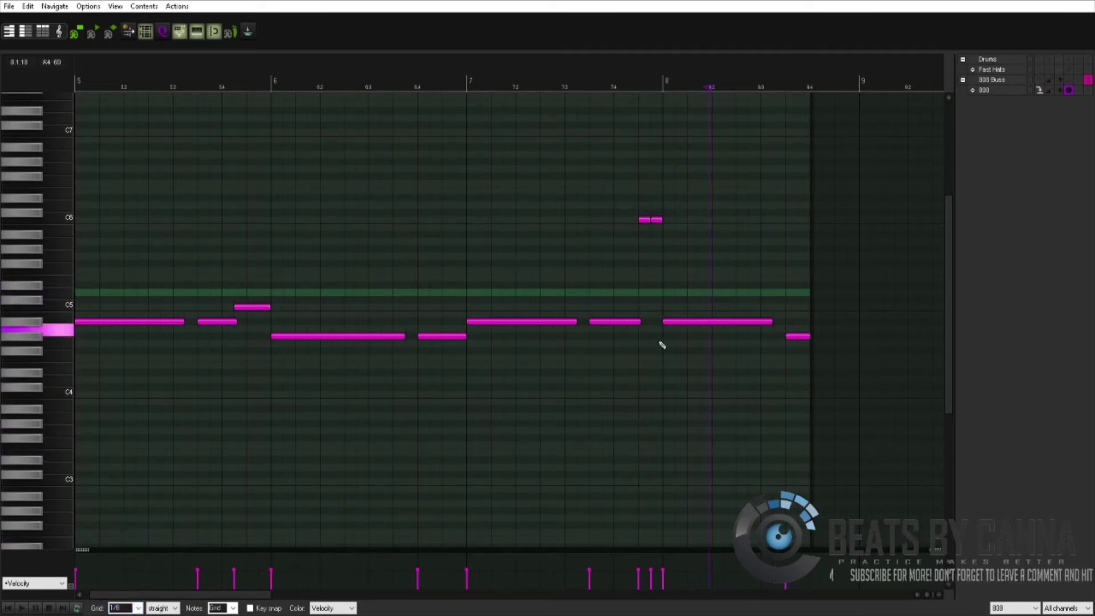
pyautogui.click(138, 608)
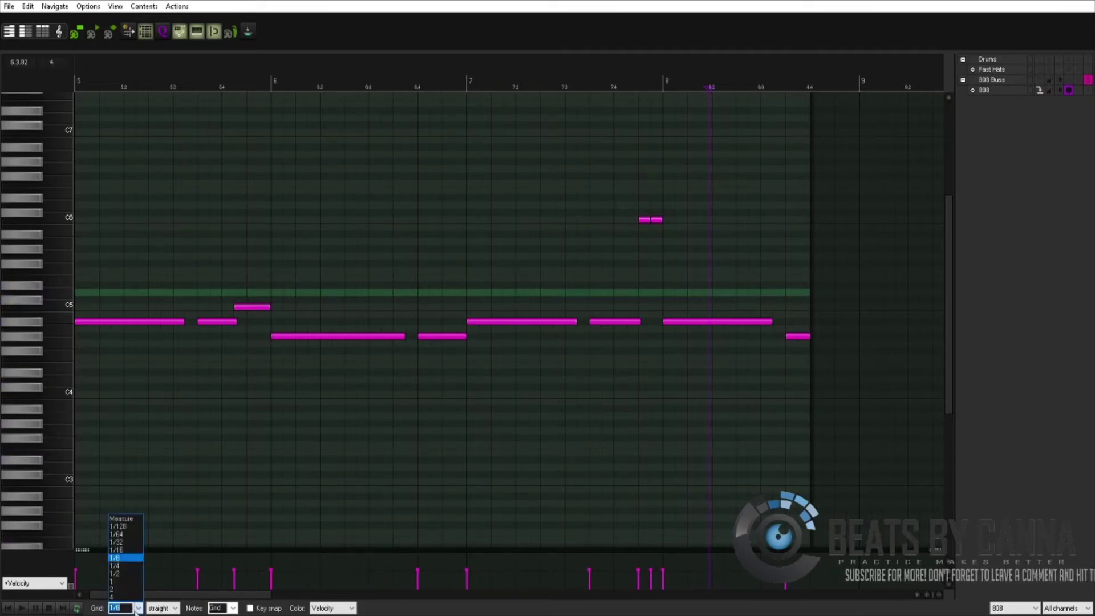
pyautogui.click(117, 549)
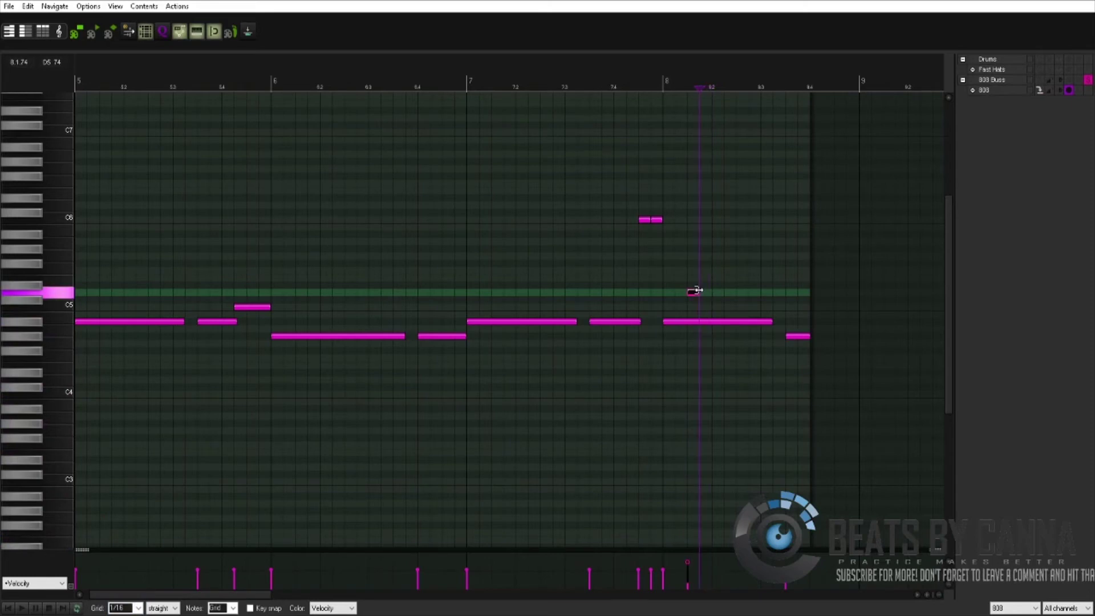
pyautogui.click(696, 291)
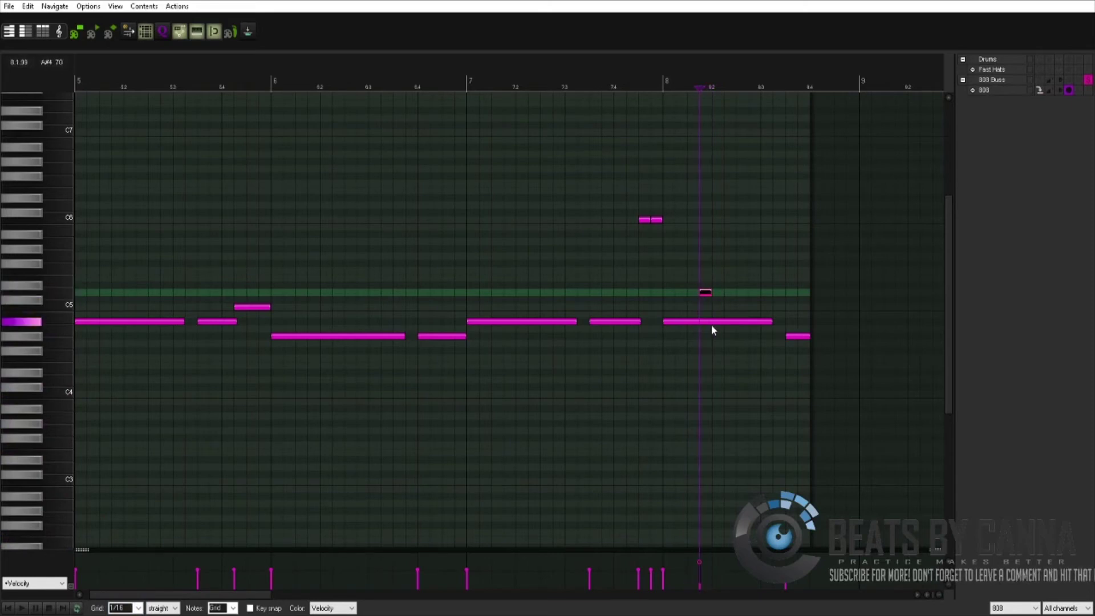
pyautogui.click(742, 299)
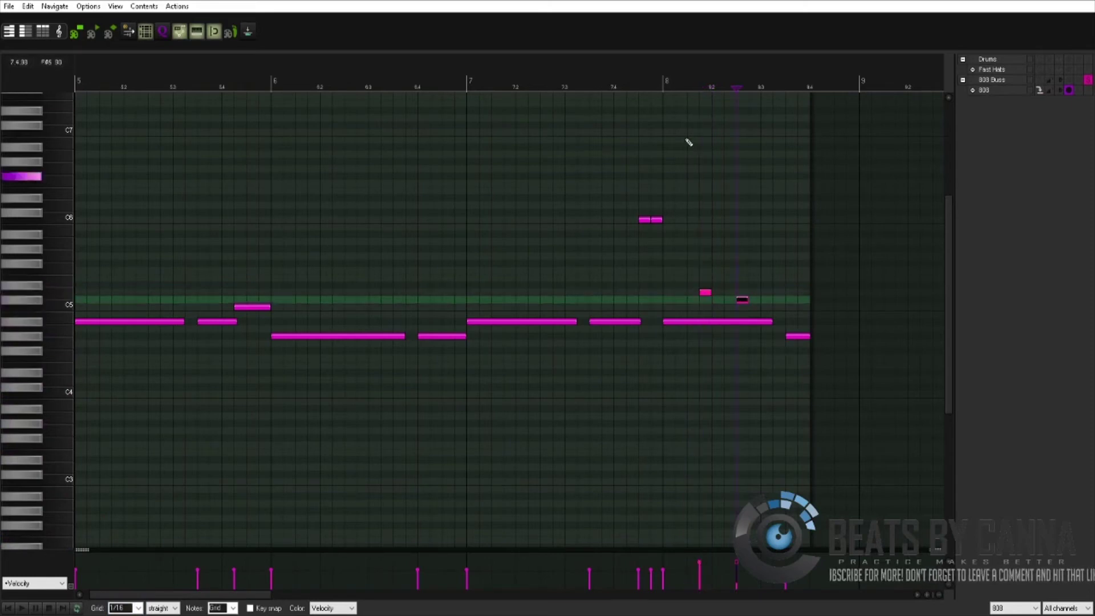
# Replay the passage around bar 8 and delete the short D5 and C#5 notes above its long note.
pyautogui.press('space')
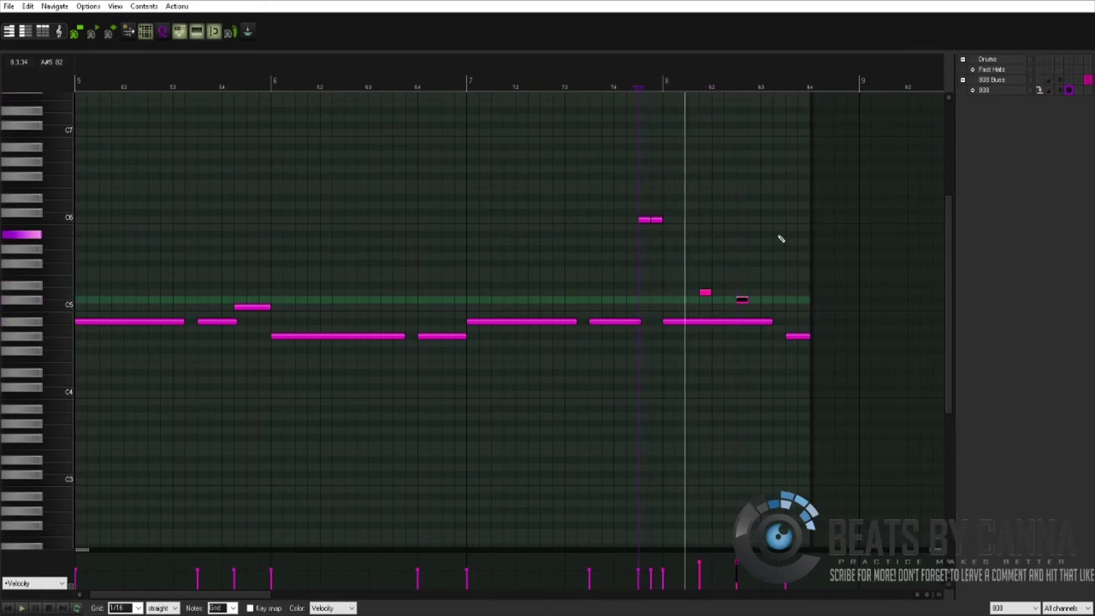
pyautogui.press('space')
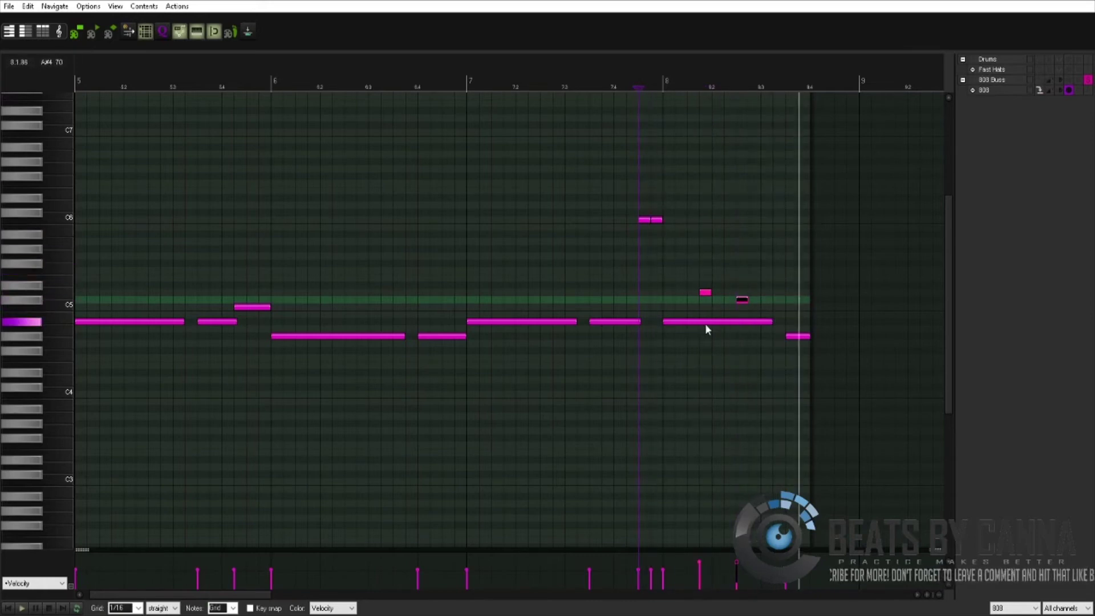
pyautogui.press('space')
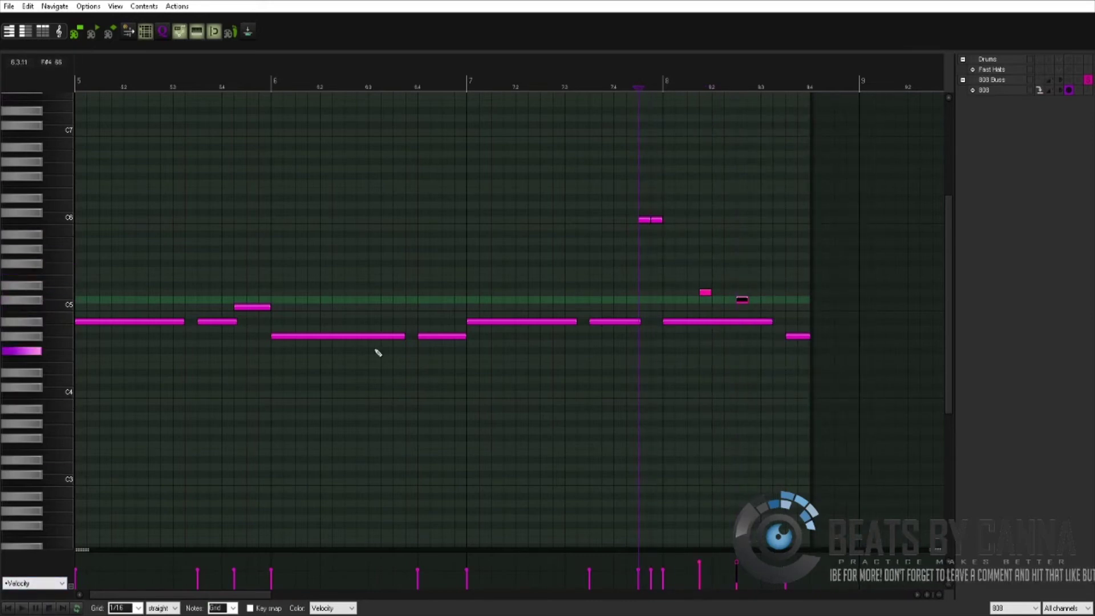
pyautogui.keyDown('alt'); pyautogui.click(743, 299); pyautogui.keyUp('alt')
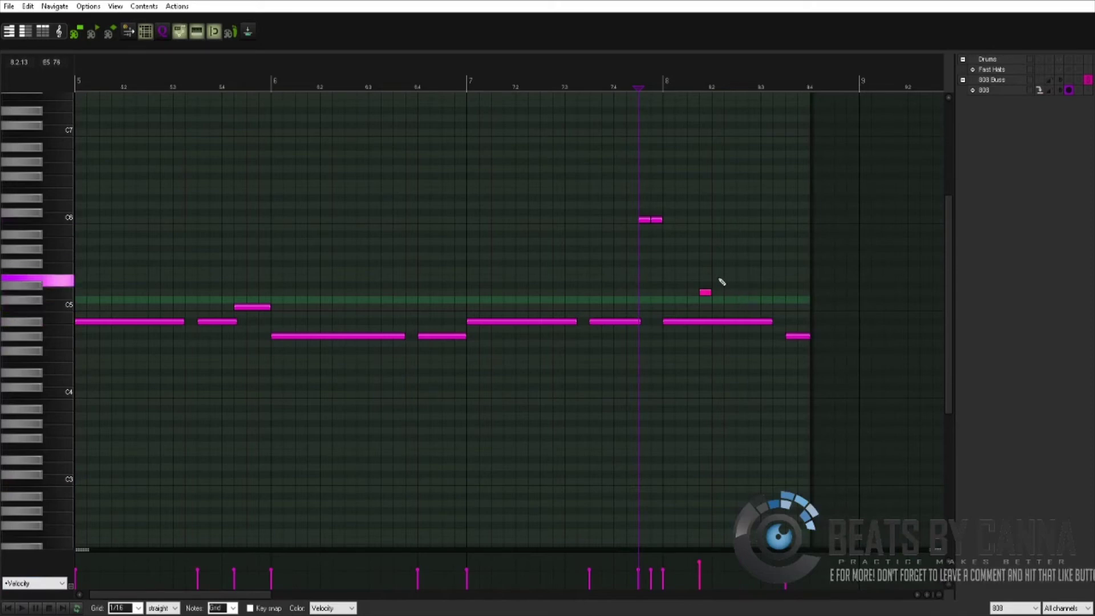
pyautogui.keyDown('alt'); pyautogui.click(706, 292); pyautogui.keyUp('alt')
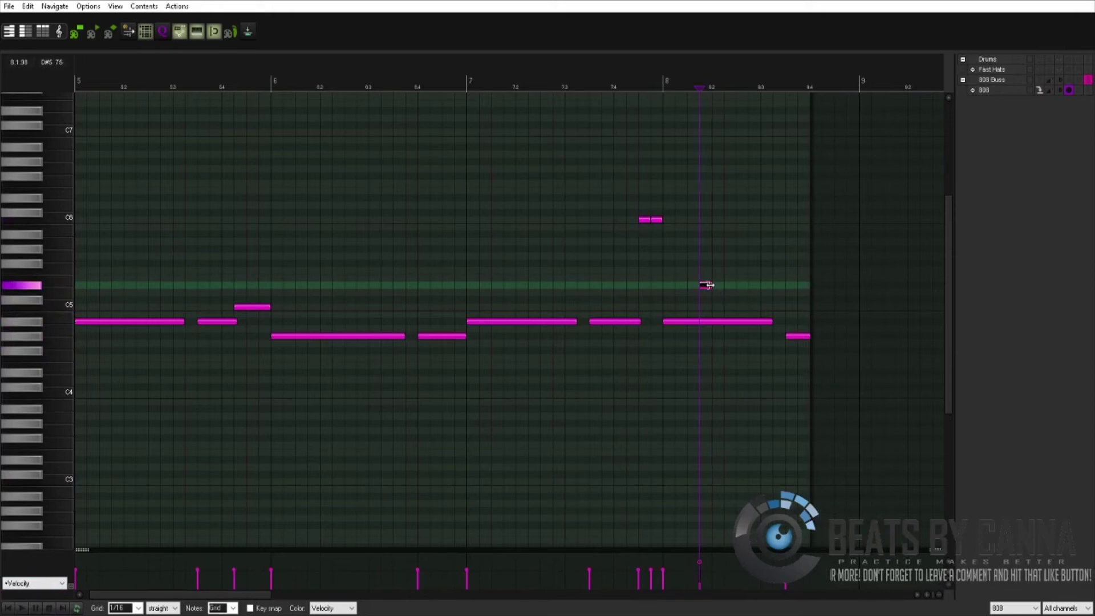
# Extend the D#5 note in bar 8 to three sixteenths, add an equally long A#4 note from its end, and replay the passage.
pyautogui.moveTo(708, 285); pyautogui.dragTo(735, 286)
pyautogui.moveTo(771, 323)
pyautogui.mouseDown()
pyautogui.moveTo(739, 347)
pyautogui.moveTo(773, 329)
pyautogui.moveTo(758, 321)
pyautogui.mouseUp()
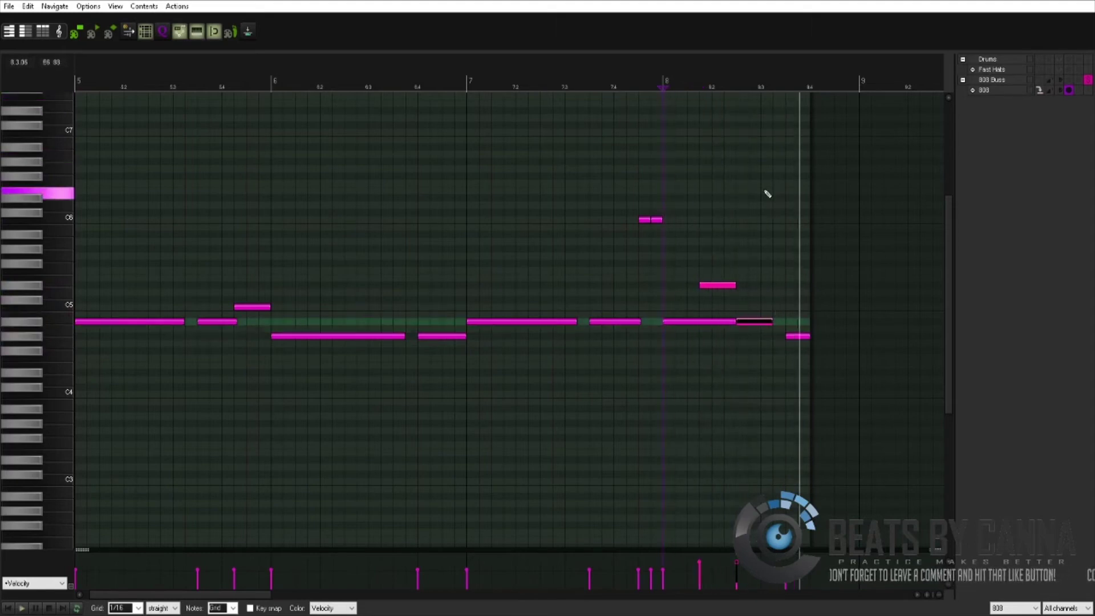
pyautogui.click(606, 94)
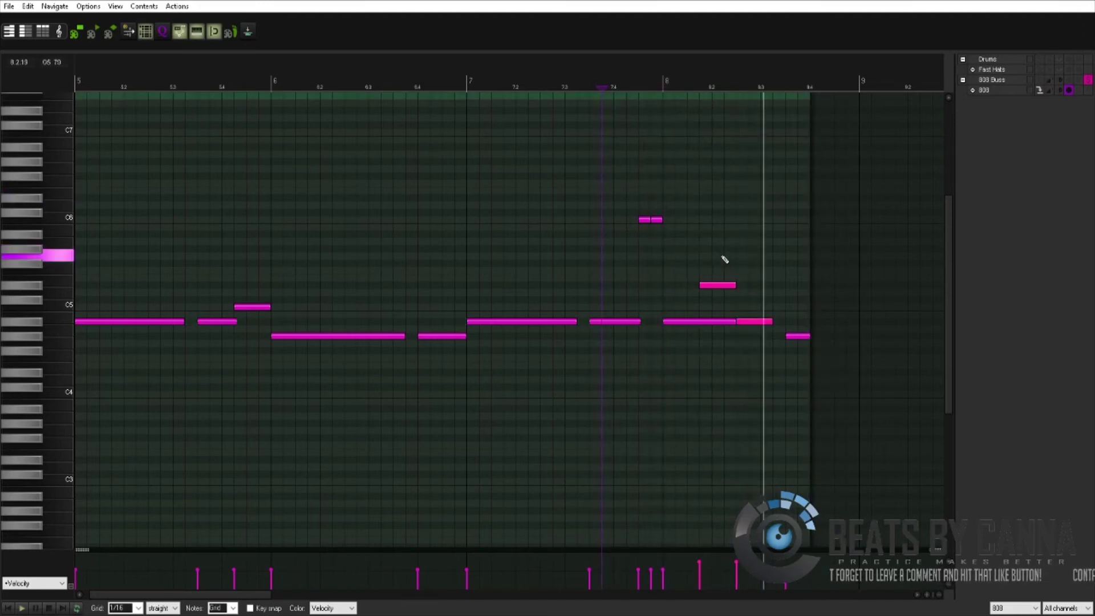
# Add a short A5 note above the end of the D#5 note and shorten it to 1/64 with the grid at 1/64.
pyautogui.click(728, 241)
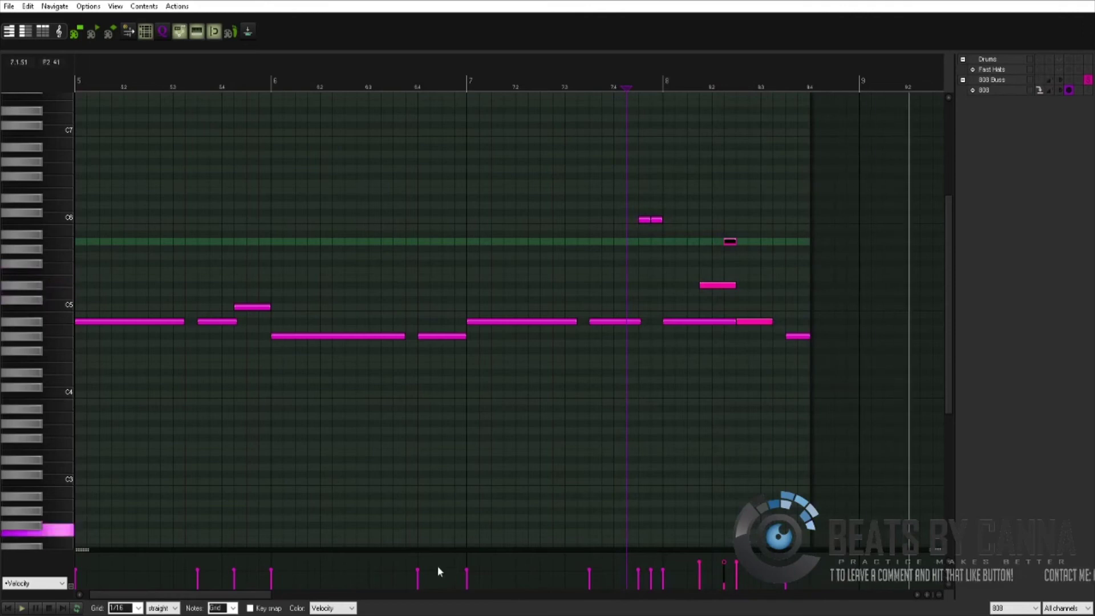
pyautogui.click(9, 608)
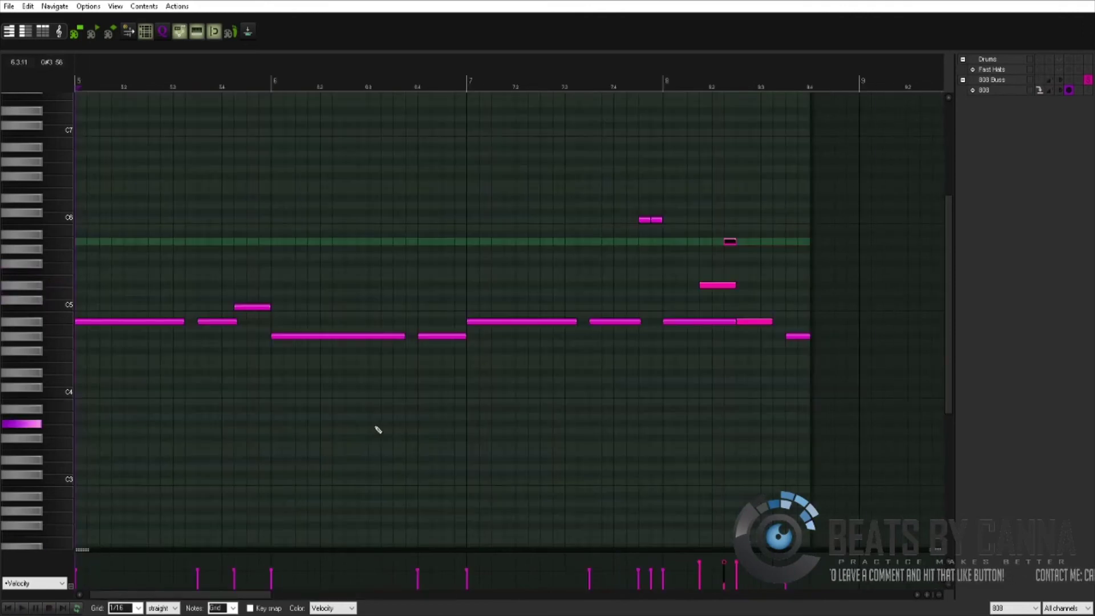
pyautogui.click(138, 609)
pyautogui.click(117, 534)
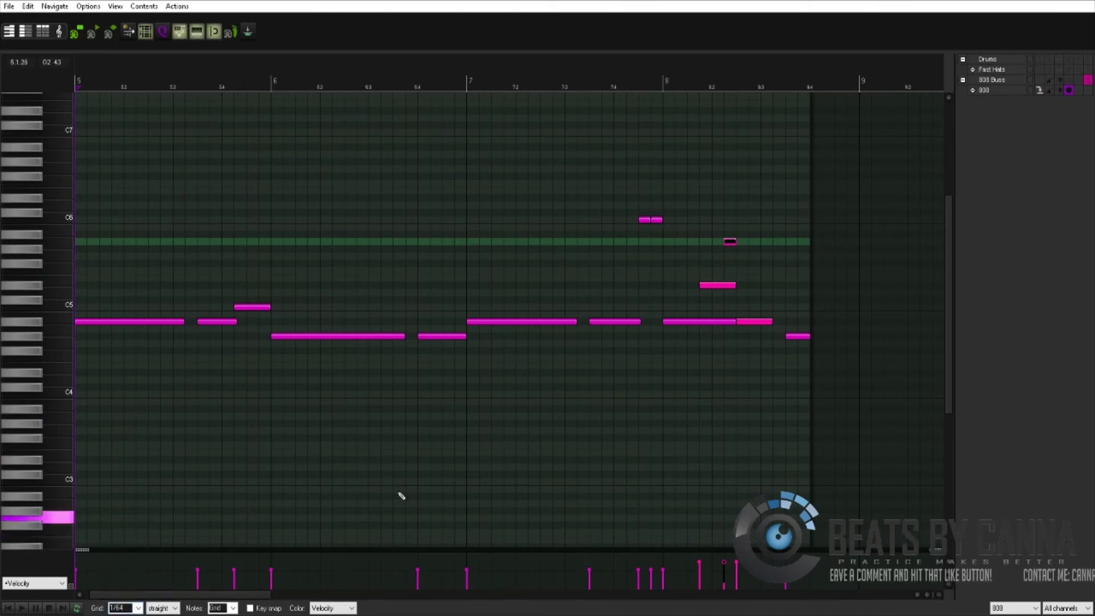
pyautogui.scroll(3, 794, 325)
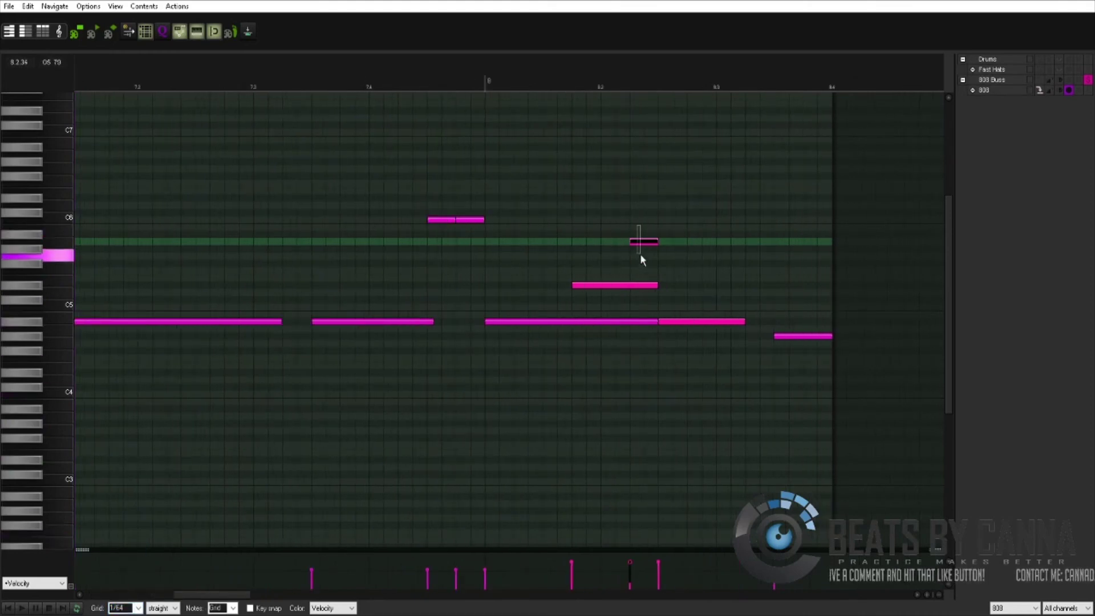
pyautogui.click(632, 241)
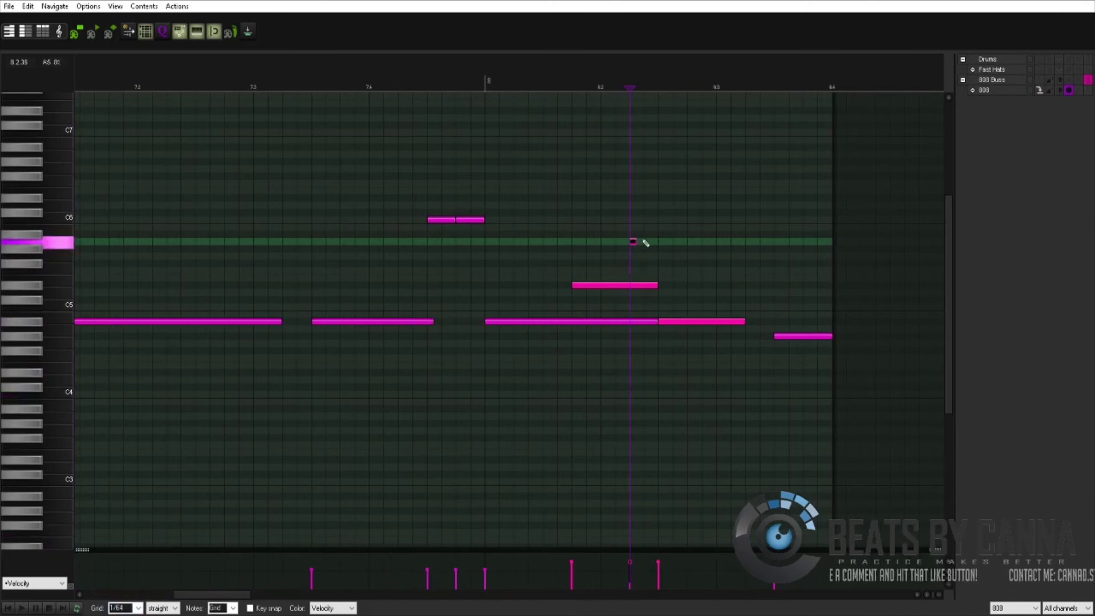
# Add 1/64 notes at D6 and C6 just after the short A5 note and play the passage.
pyautogui.click(647, 205)
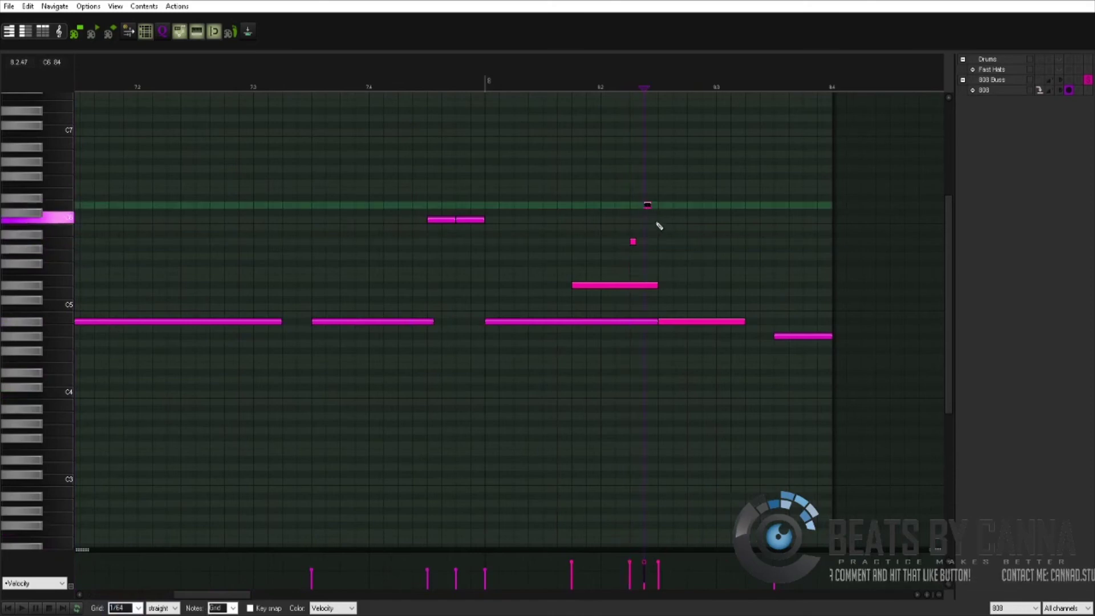
pyautogui.click(654, 219)
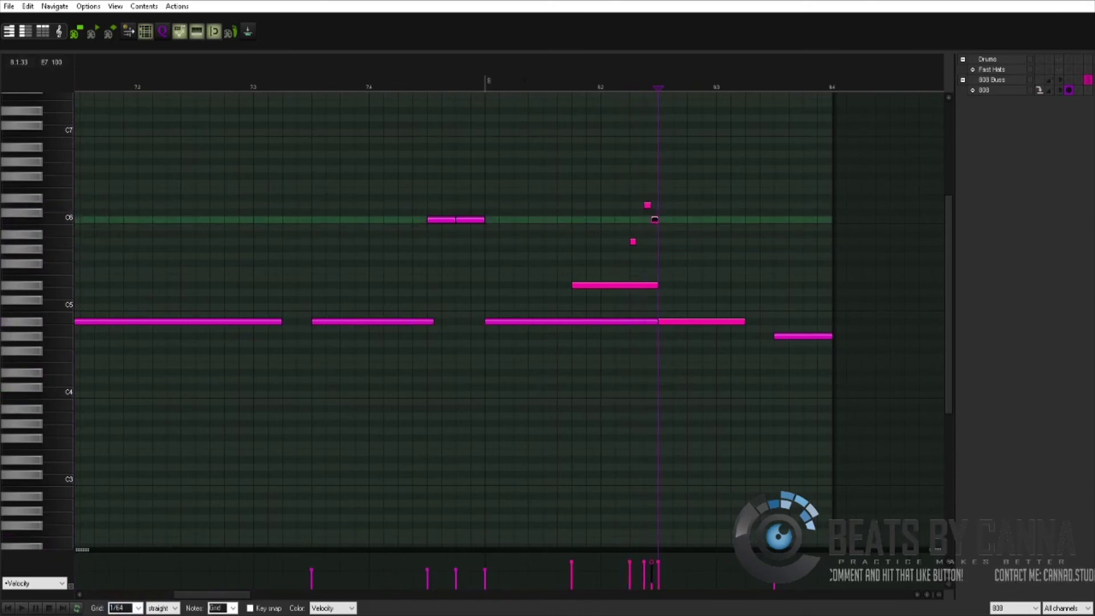
pyautogui.press('space')
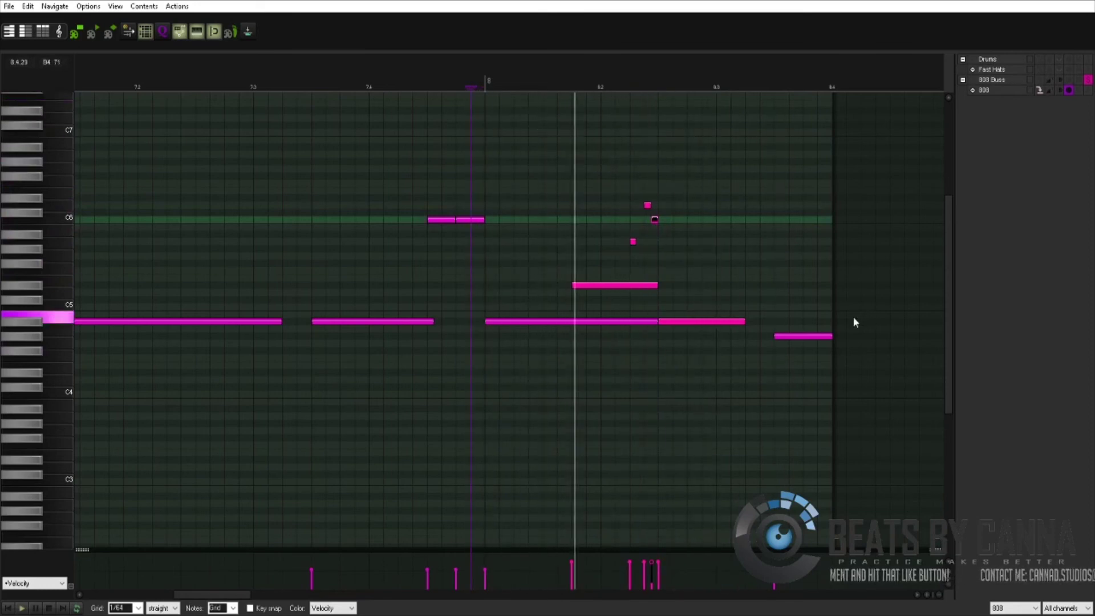
# Try 1/64 notes at E5 and C#5 above the second A#4 note in bar 8, replay the passage, and delete both notes.
pyautogui.click(676, 278)
pyautogui.click(703, 299)
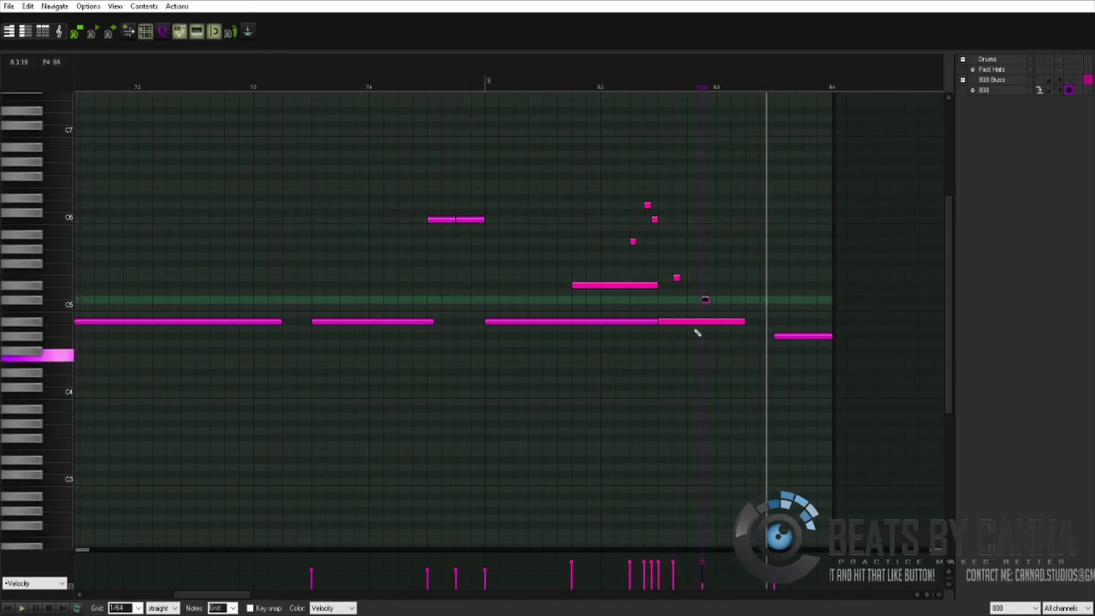
pyautogui.click(479, 103)
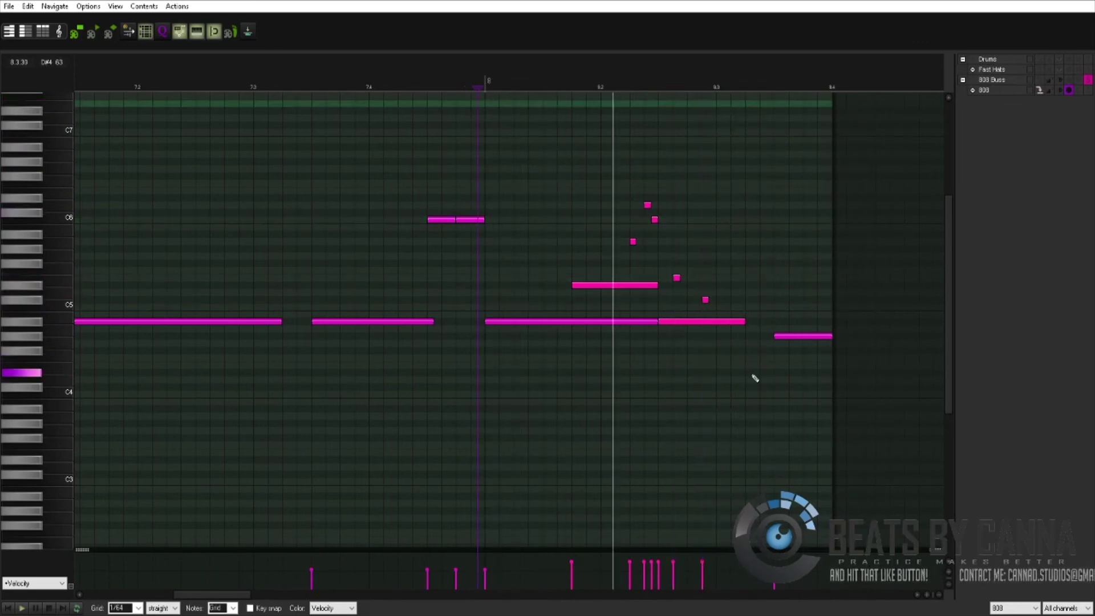
pyautogui.moveTo(673, 260); pyautogui.dragTo(721, 311)
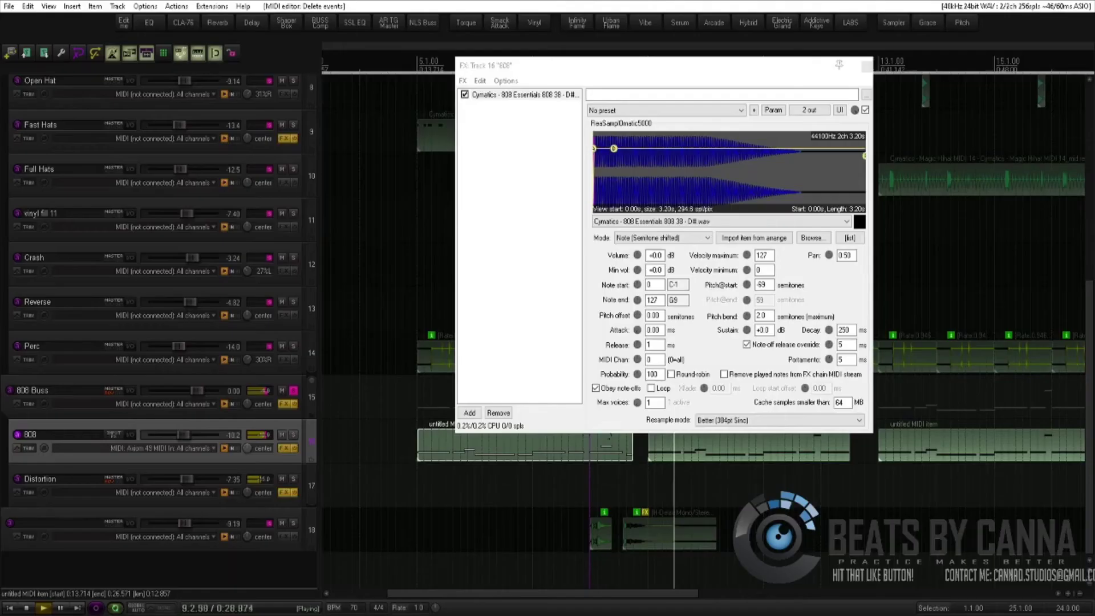
# Close the 808 track's effects window and unsolo the 808 Buss track with playback stopped.
pyautogui.click(866, 66)
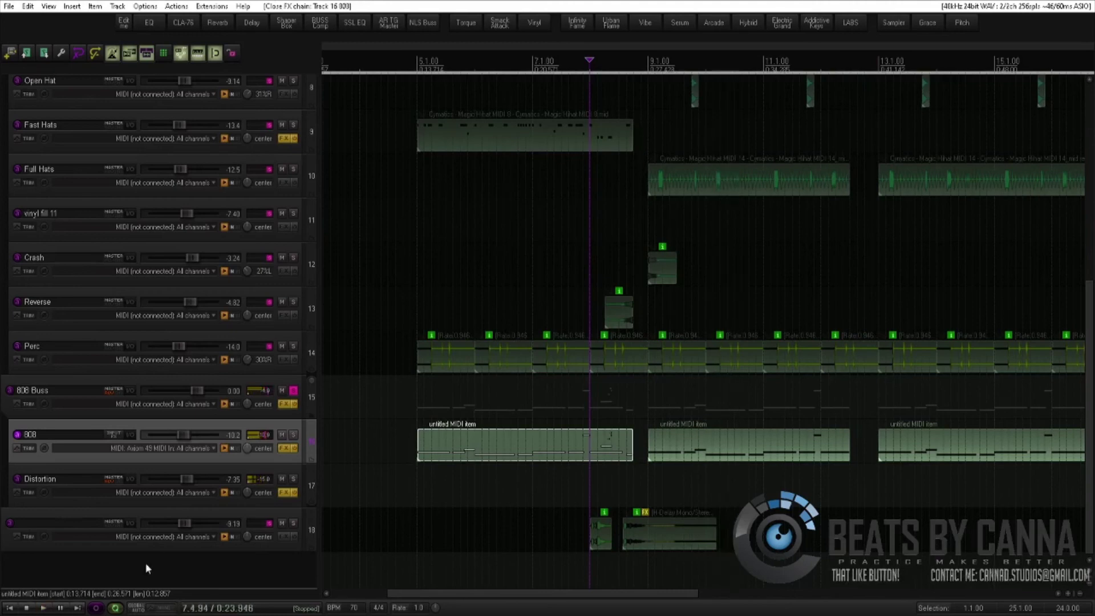
pyautogui.click(292, 391)
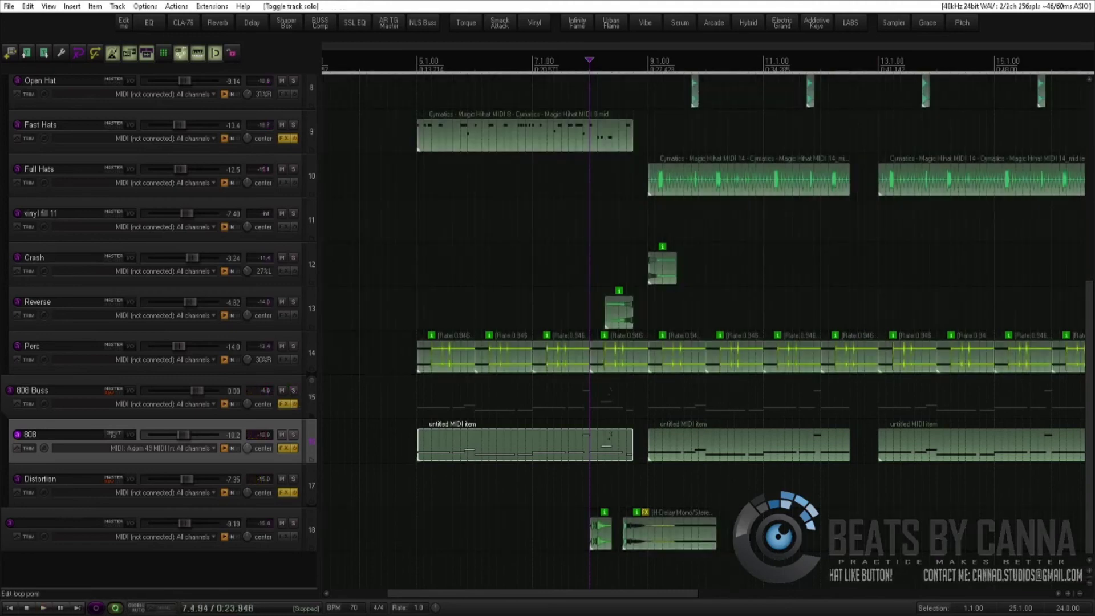